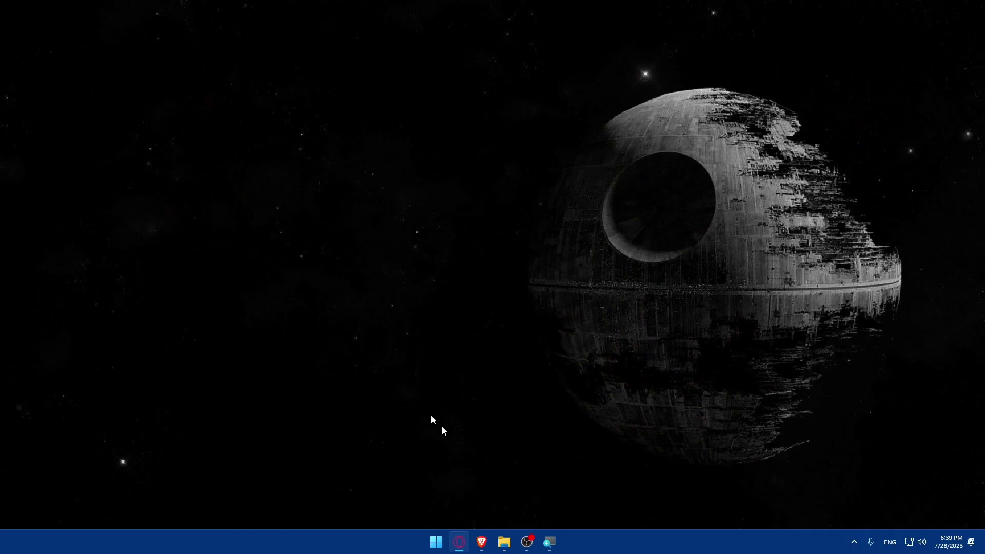
Launch Brave and load razorpay.com from the address bar
left_click(481, 541)
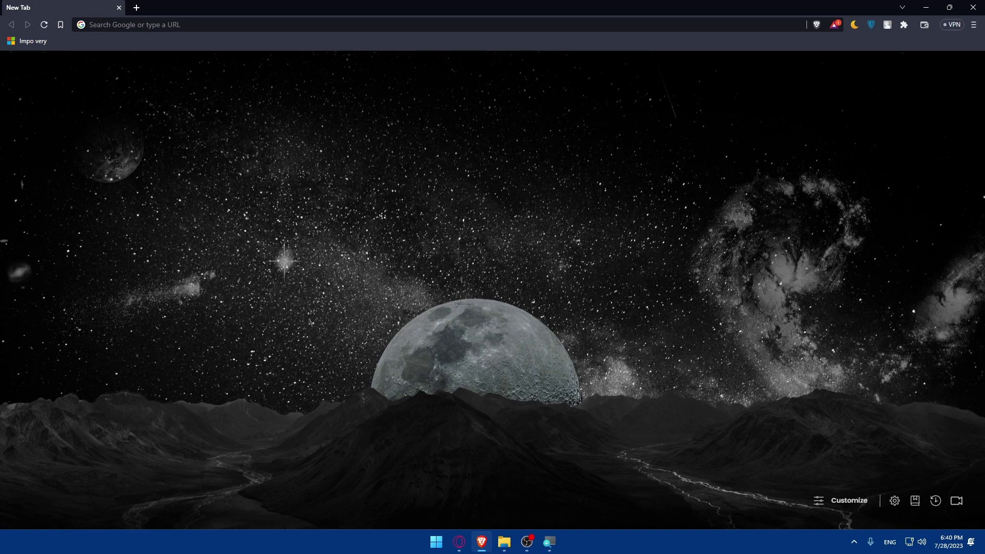
left_click(125, 30)
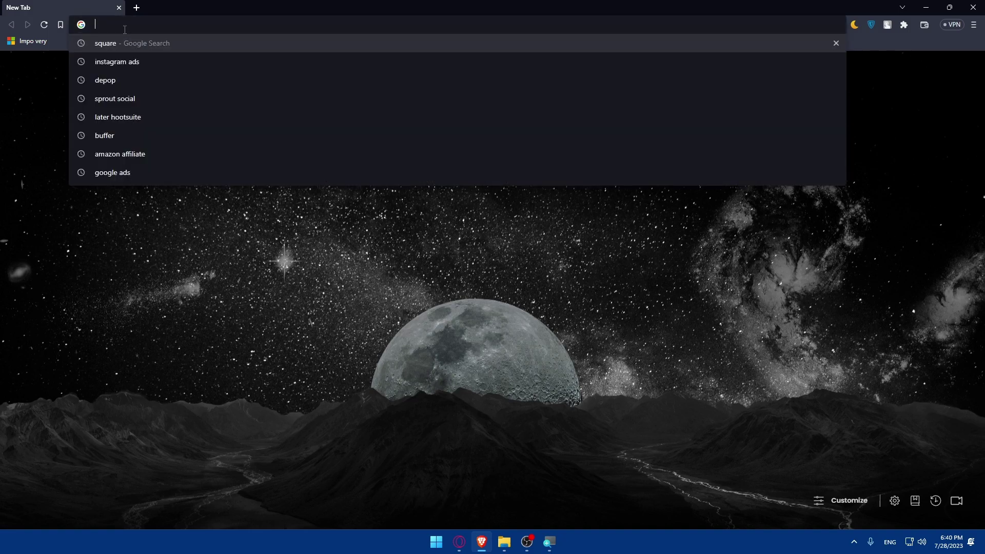
type("razor")
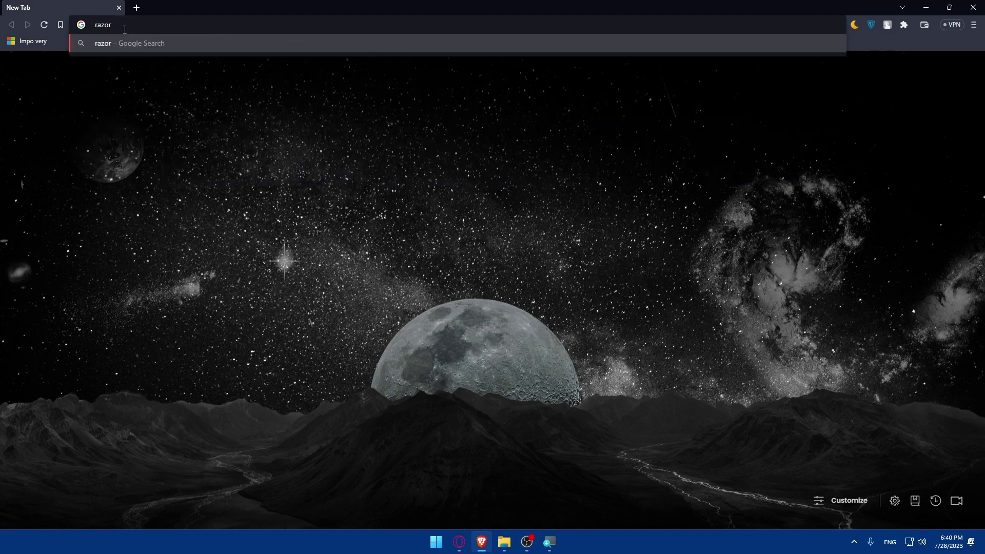
type("pay.com")
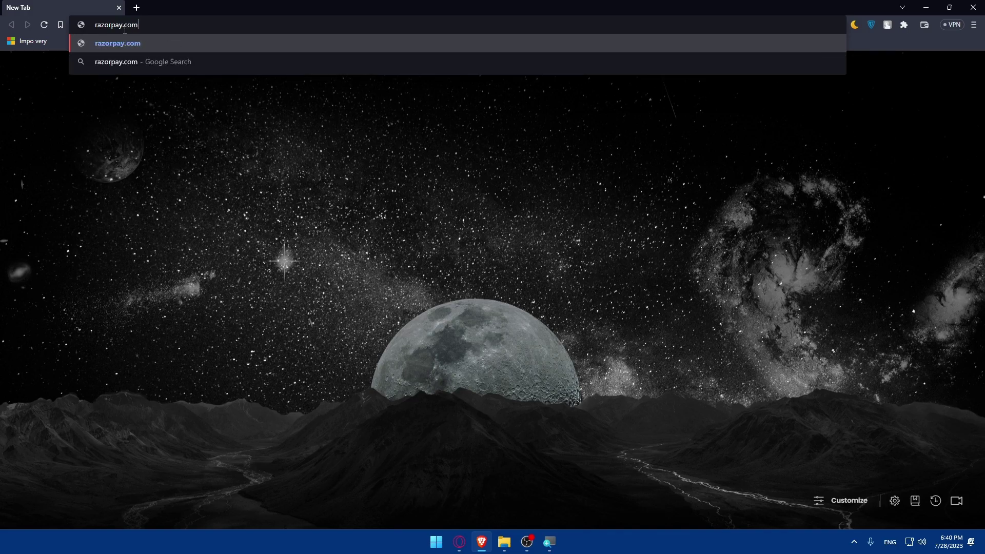
key("Return")
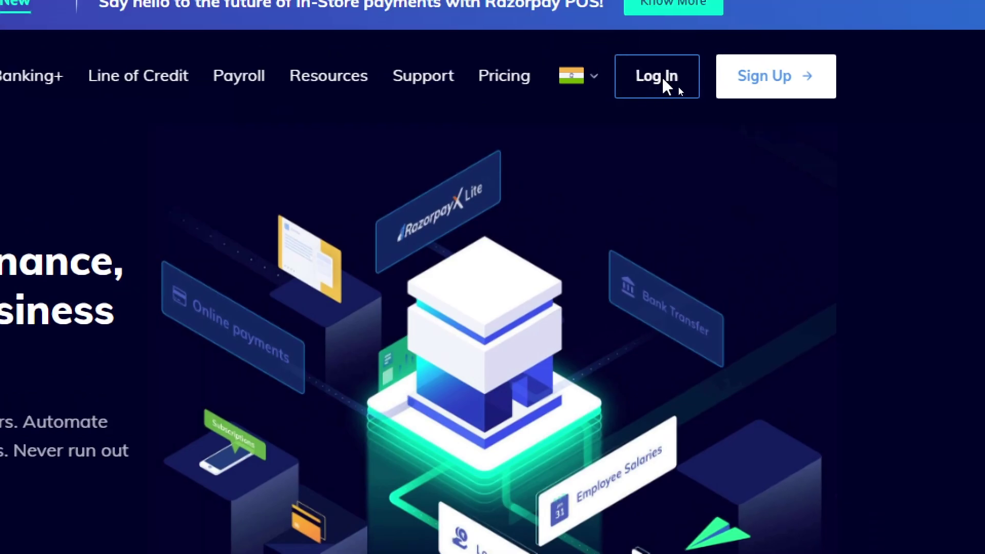
Go to Razorpay's login page, try Sign Up, and dismiss the onboarding-paused notice
left_click(693, 61)
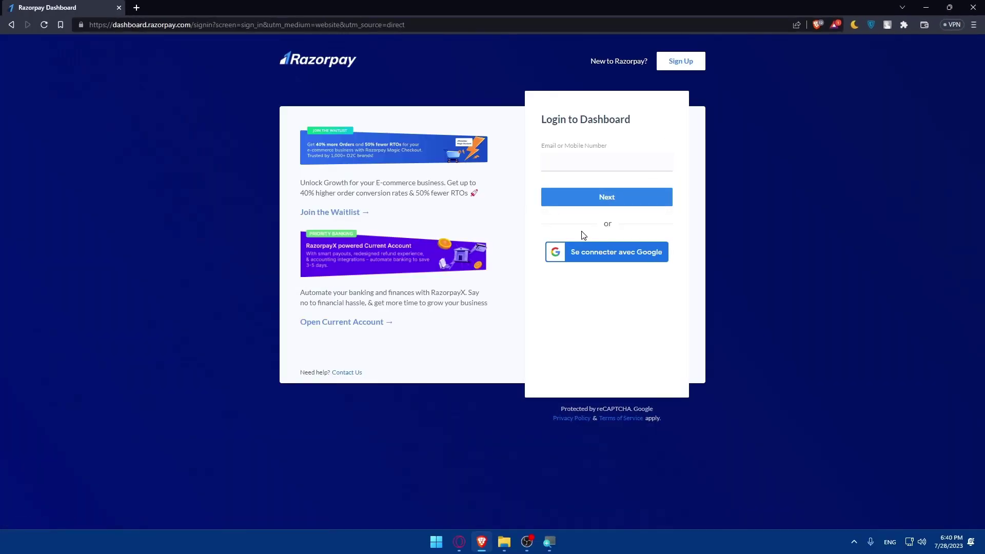
key("super")
left_click(682, 65)
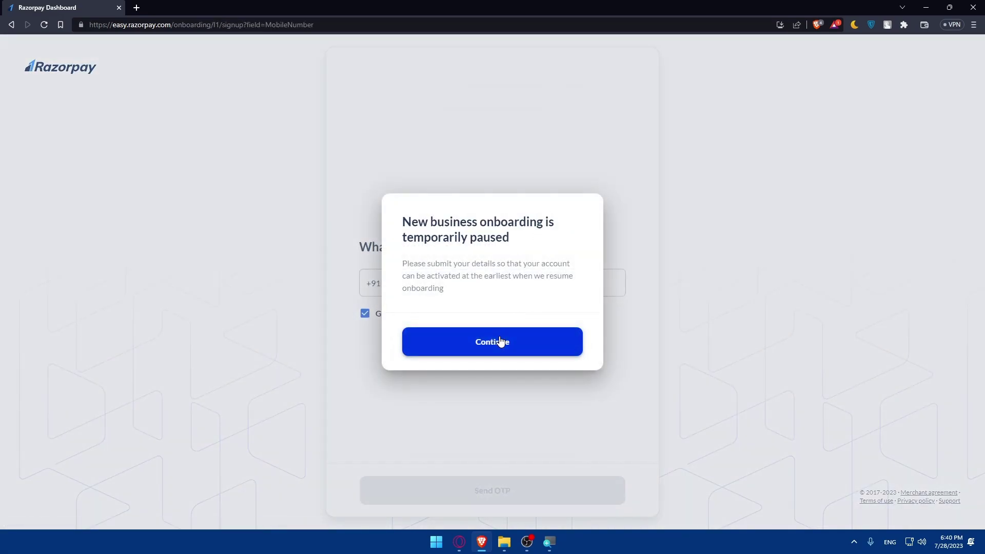
left_click(501, 340)
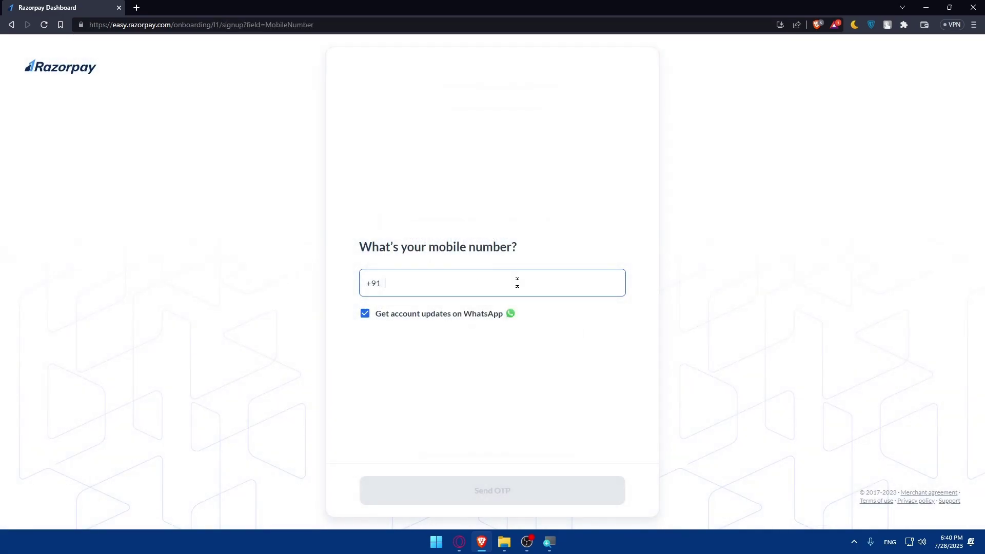
left_click(777, 248)
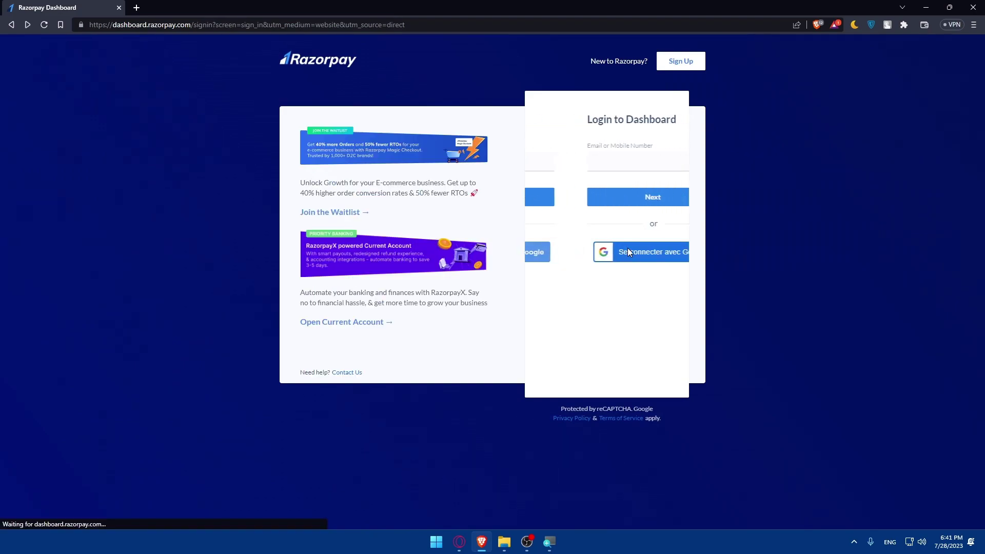
Sign in with a Google account, confirm, and choose to create a new Razorpay account
left_click(625, 255)
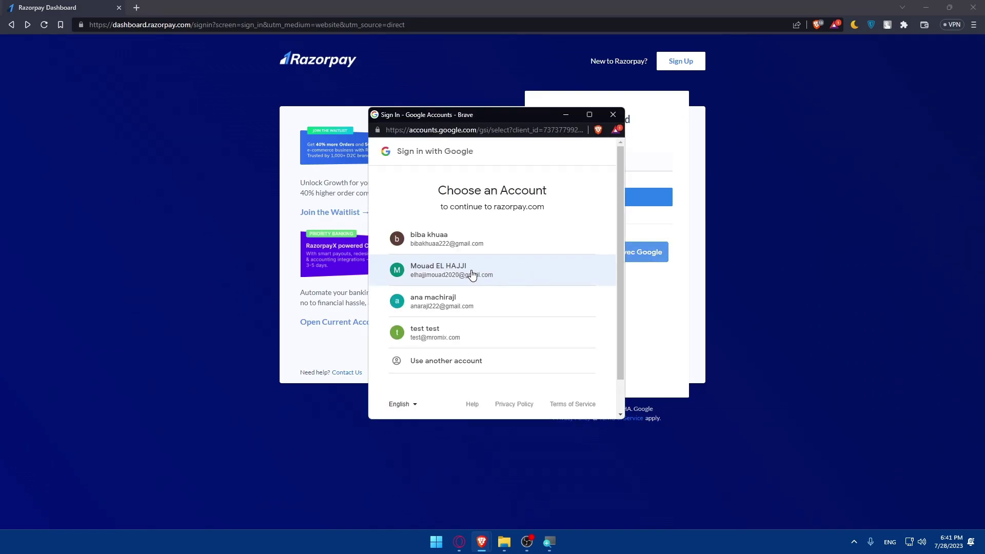
left_click(465, 240)
left_click(570, 316)
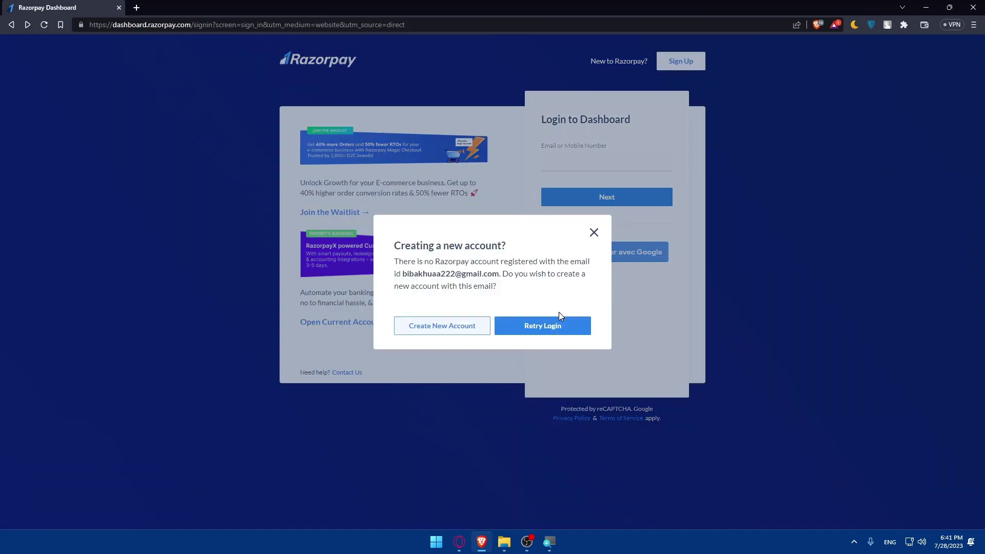
left_click(468, 327)
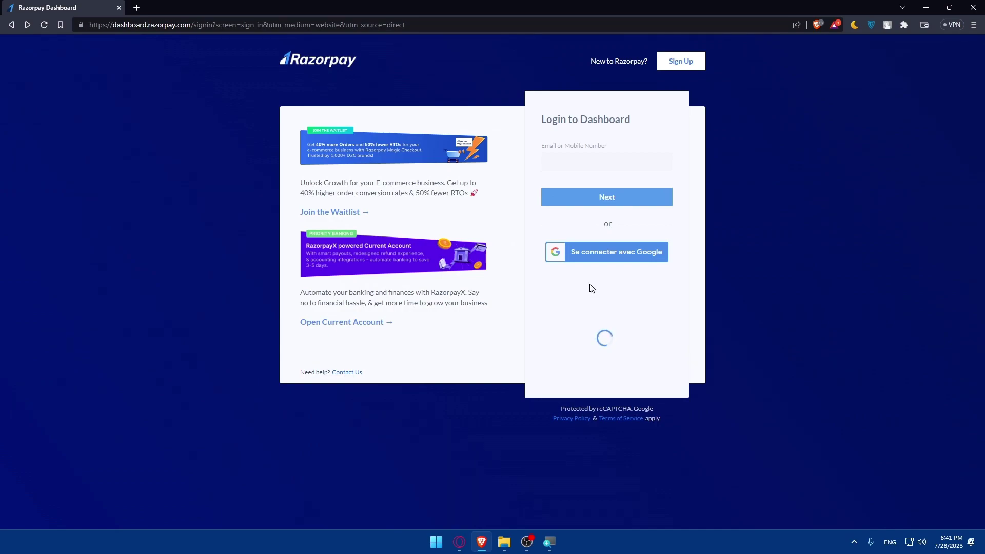
Load wix.com in a new browser tab
left_click(137, 8)
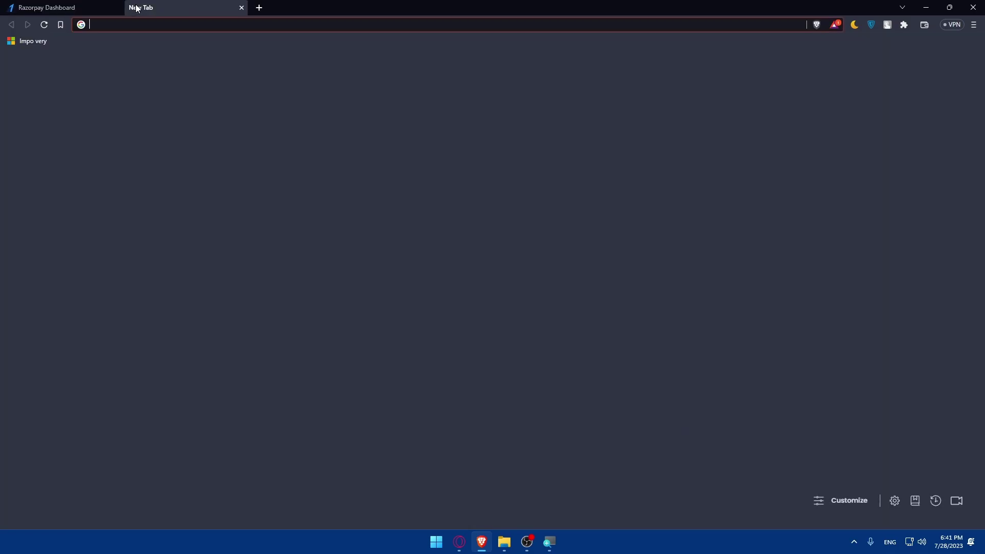
type("wix.com")
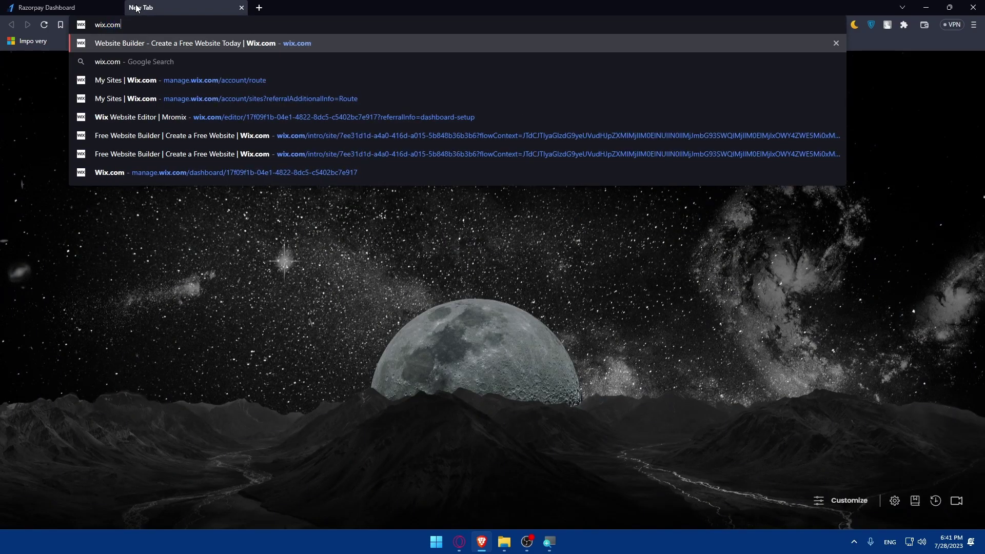
key("Return")
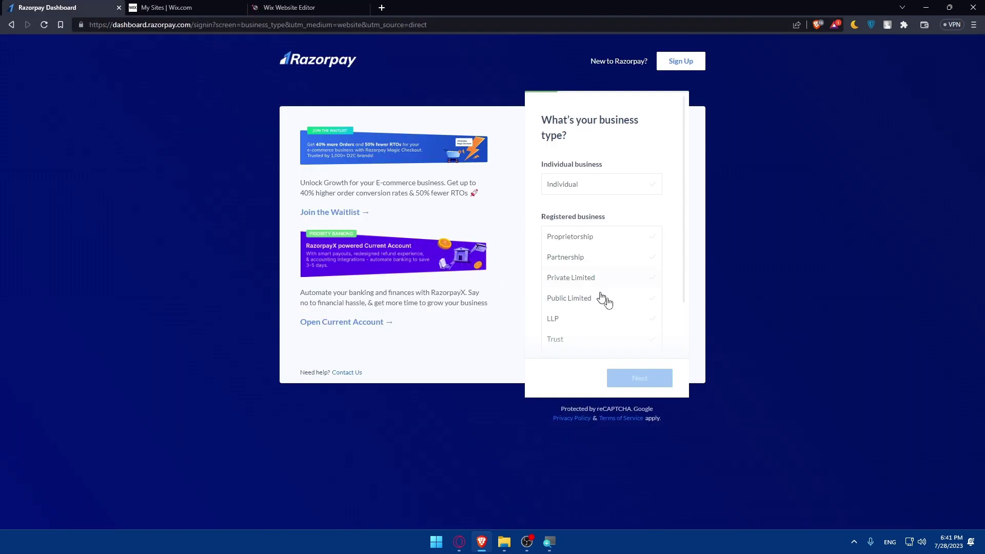
Choose Individual as the business type and enter a test name in Your name
left_click(590, 193)
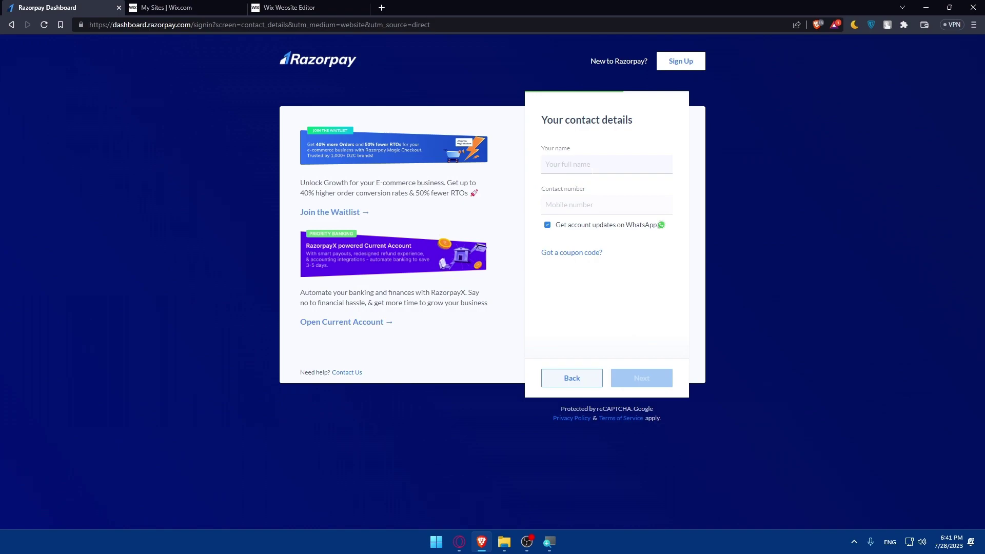
left_click(606, 165)
type("tester9694")
left_click(561, 234)
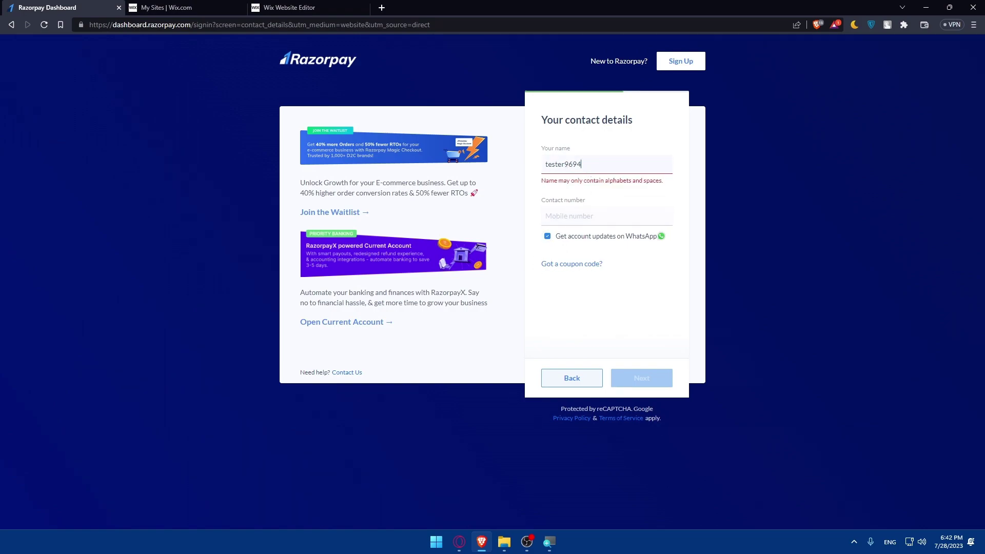
key("ctrl+a")
type("aijb")
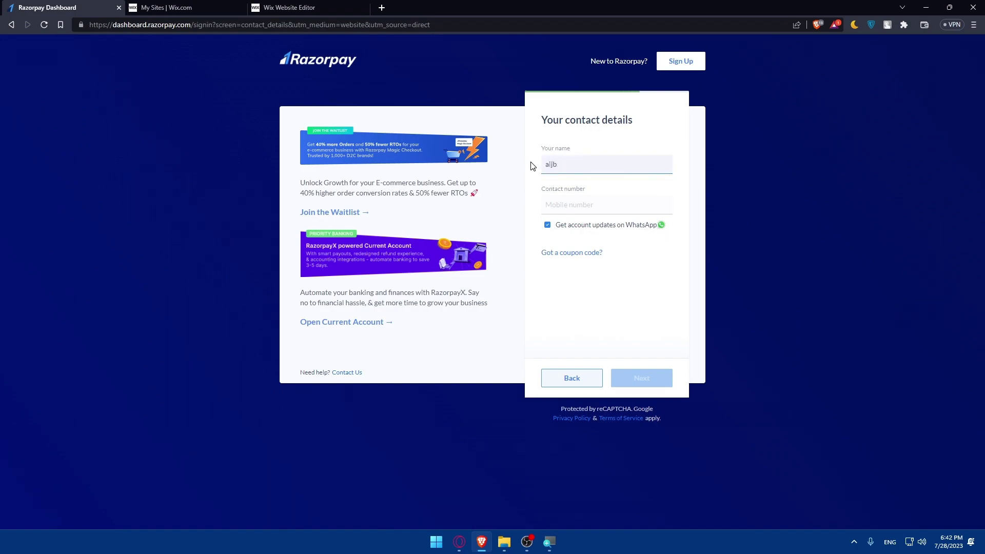
key("BackSpace")
key("BackSpace")
key("BackSpace")
key("BackSpace")
type("test")
type("ero")
key("BackSpace")
type("O")
Untick WhatsApp account updates and leave the contact number field empty
left_click(559, 189)
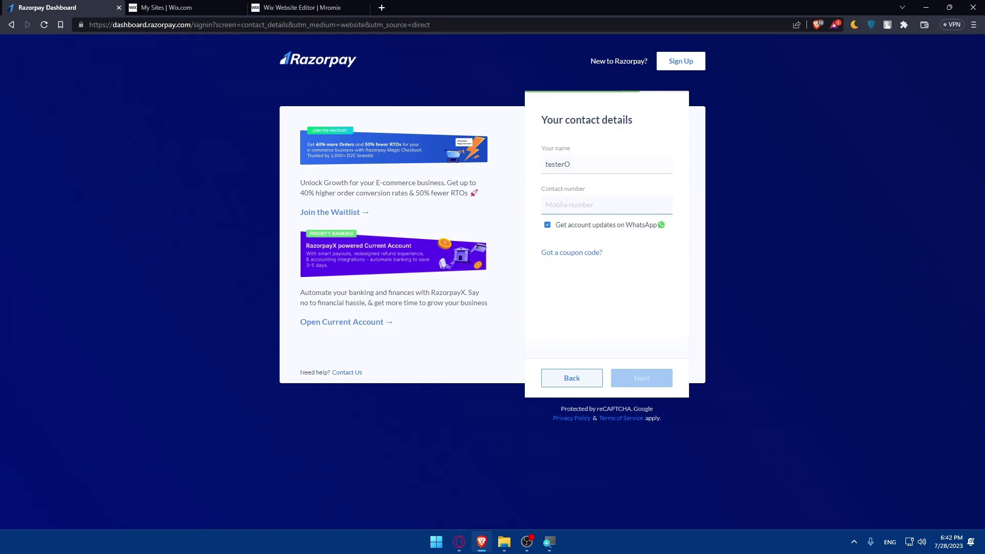
left_click(548, 224)
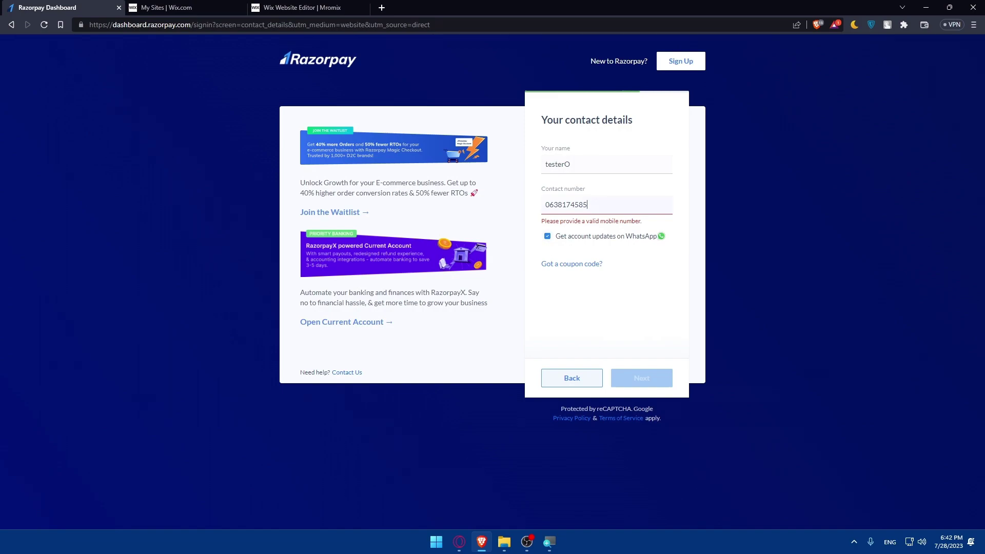
left_click_drag(588, 205, 534, 204)
key("super+v")
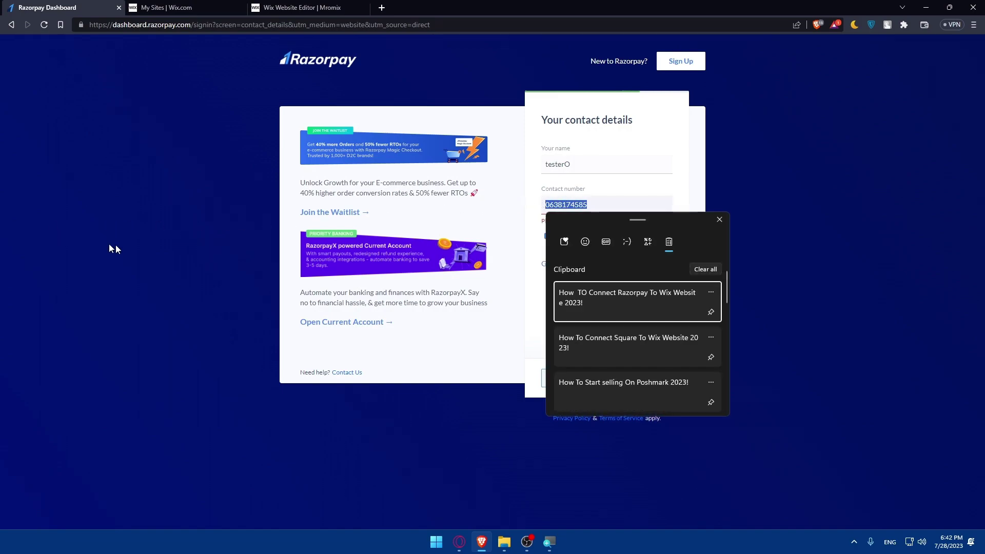
left_click(720, 219)
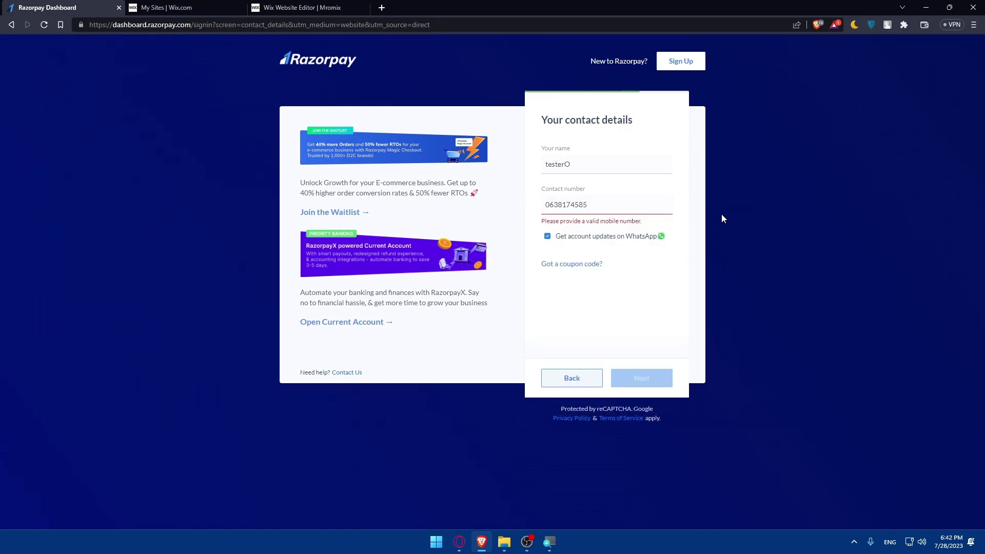
double_click(561, 204)
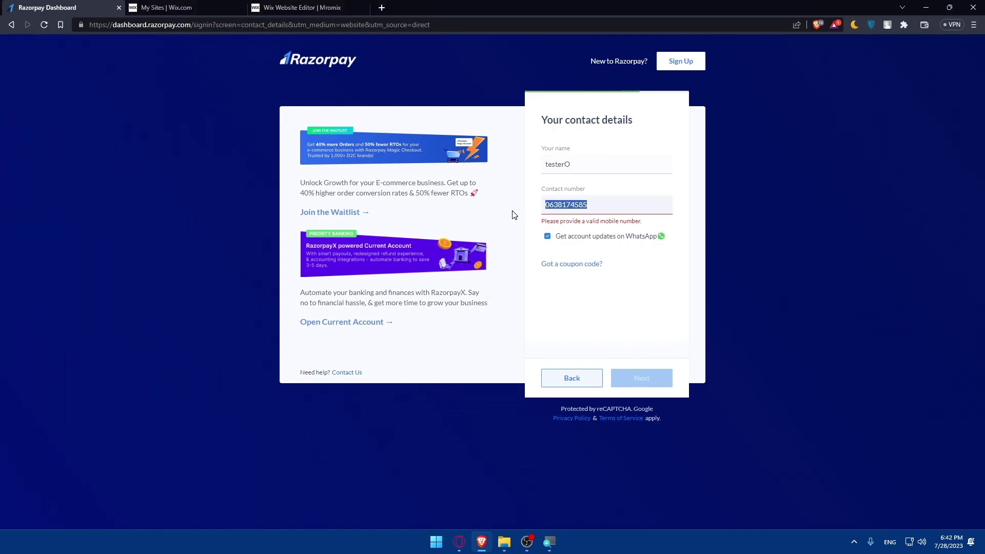
key("super")
key("super")
left_click_drag(630, 205, 530, 204)
key("ctrl+v")
left_click(547, 236)
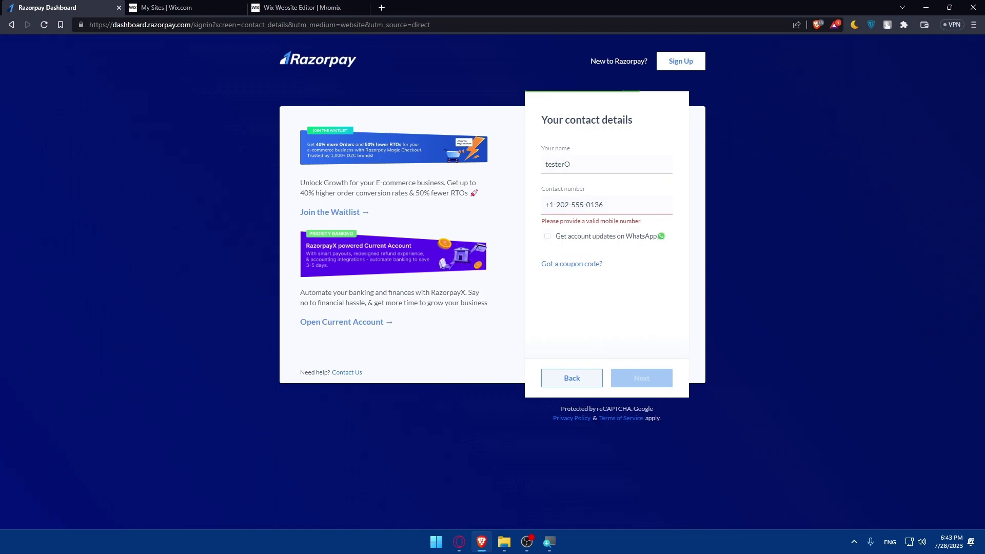
left_click_drag(604, 204, 482, 207)
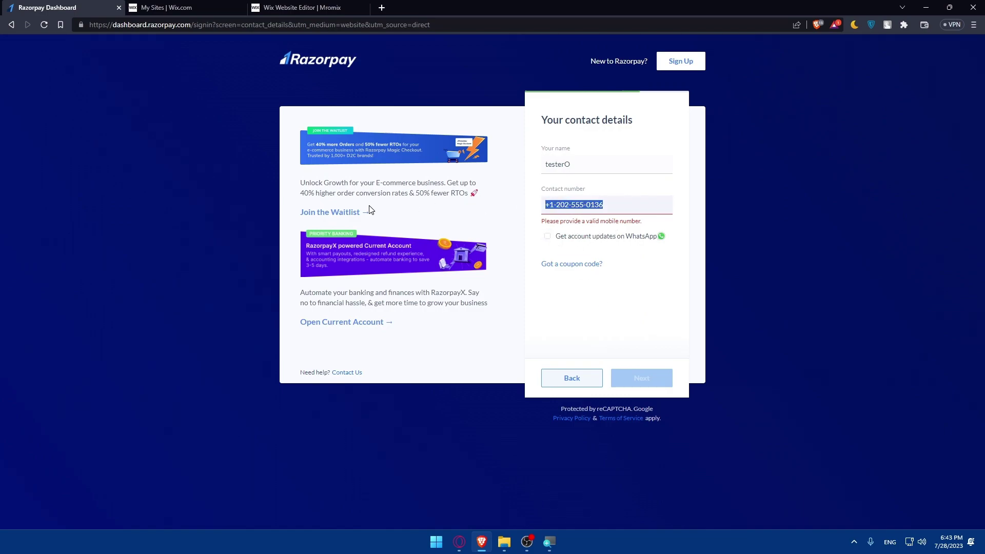
key("BackSpace")
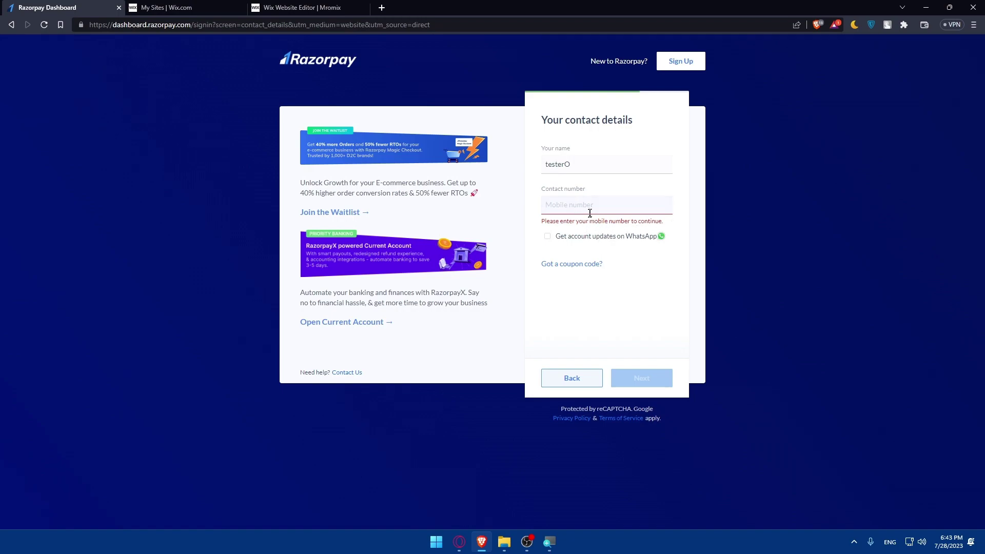
Enter the contact number, then dismiss the onboarding-paused notice and the search tip on the dashboard
left_click(801, 235)
type("06")
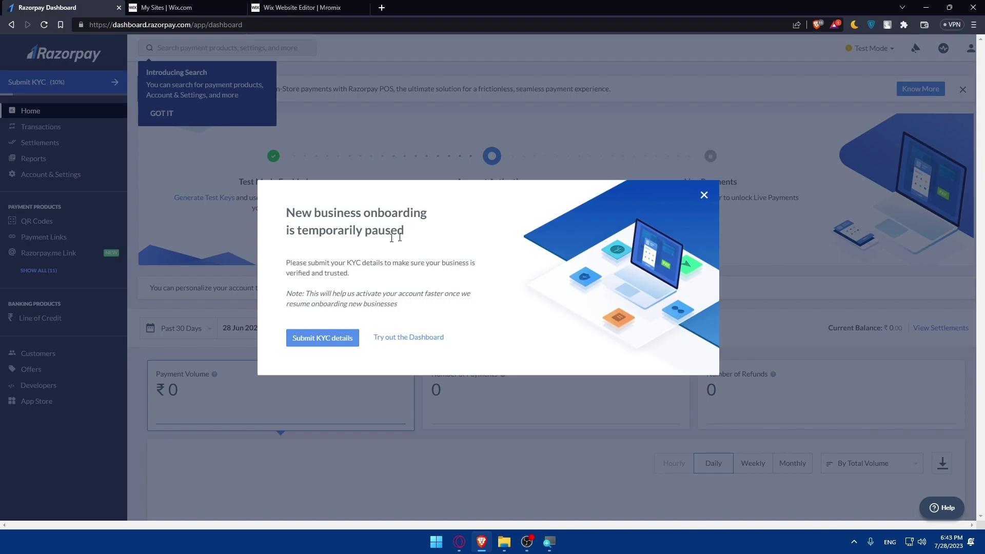
left_click(704, 195)
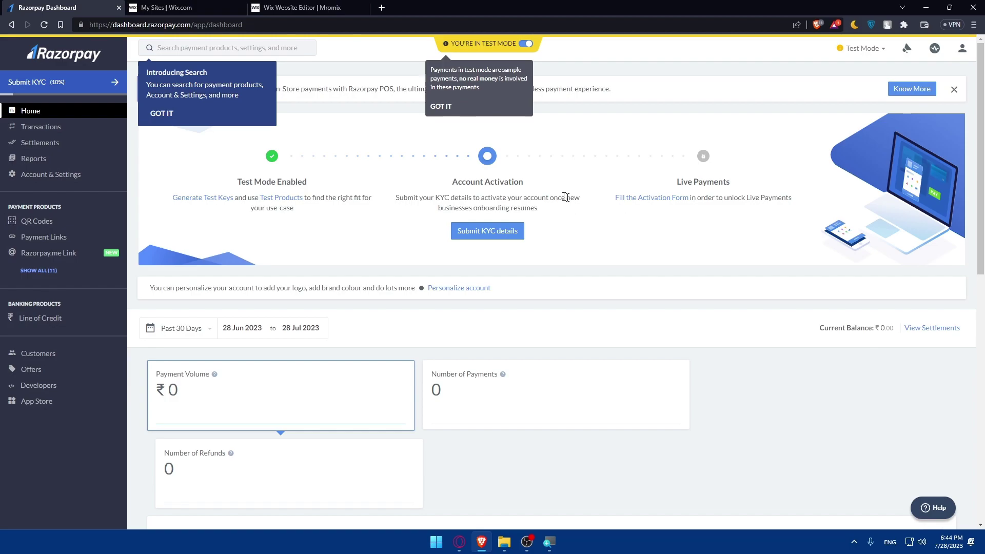
left_click(163, 114)
In the Mromix editor, search the App Market for 'razorpay', review the 7 results, and close it
left_click(195, 6)
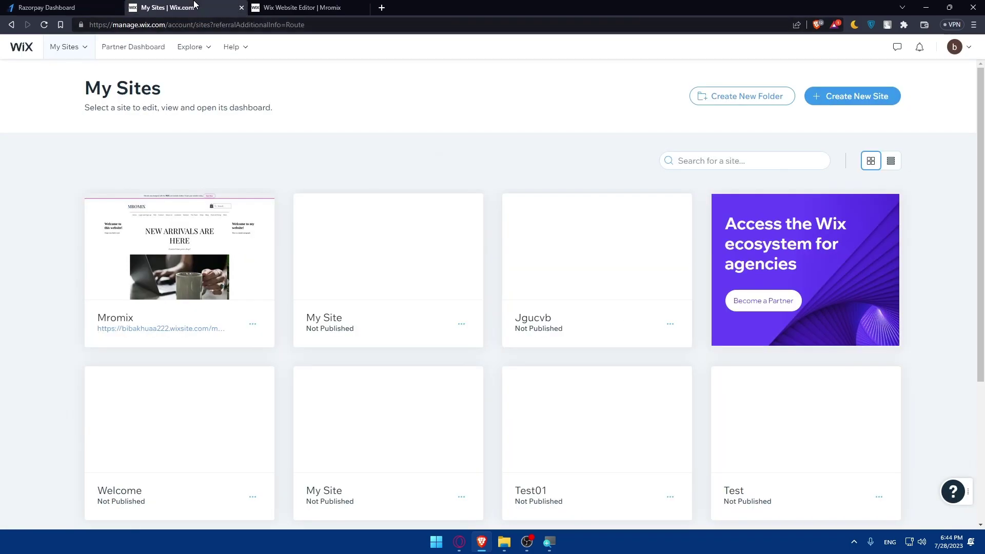
left_click(299, 6)
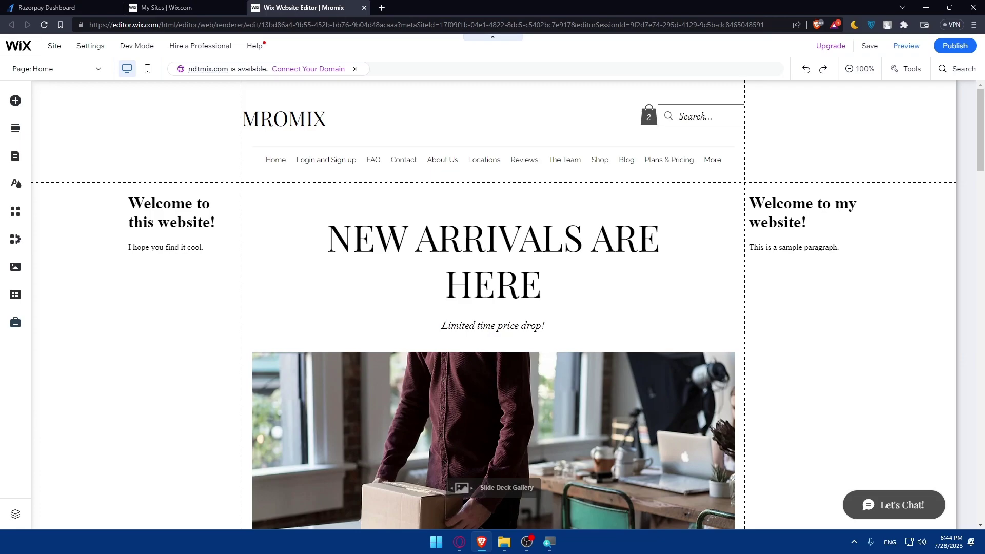
left_click(15, 213)
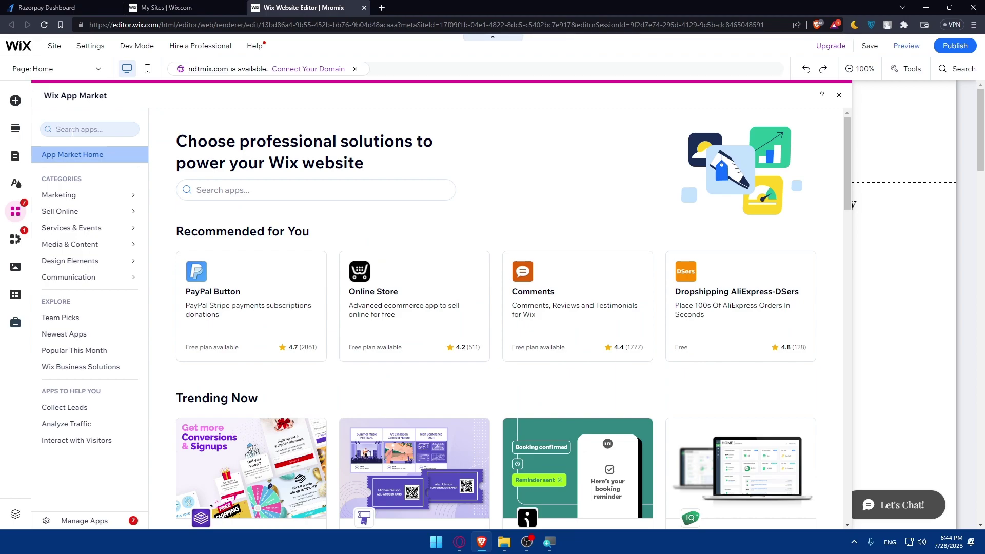
left_click(76, 130)
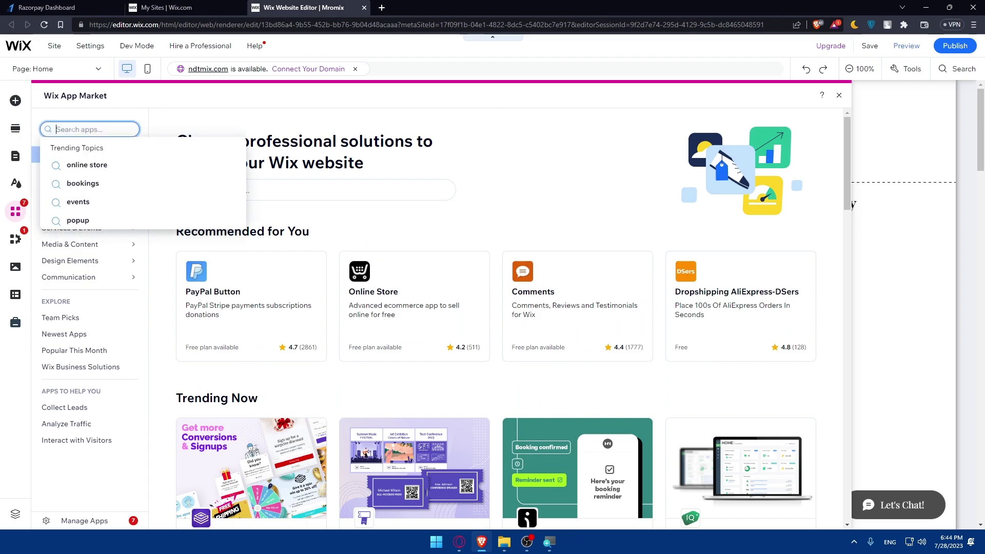
type("razor")
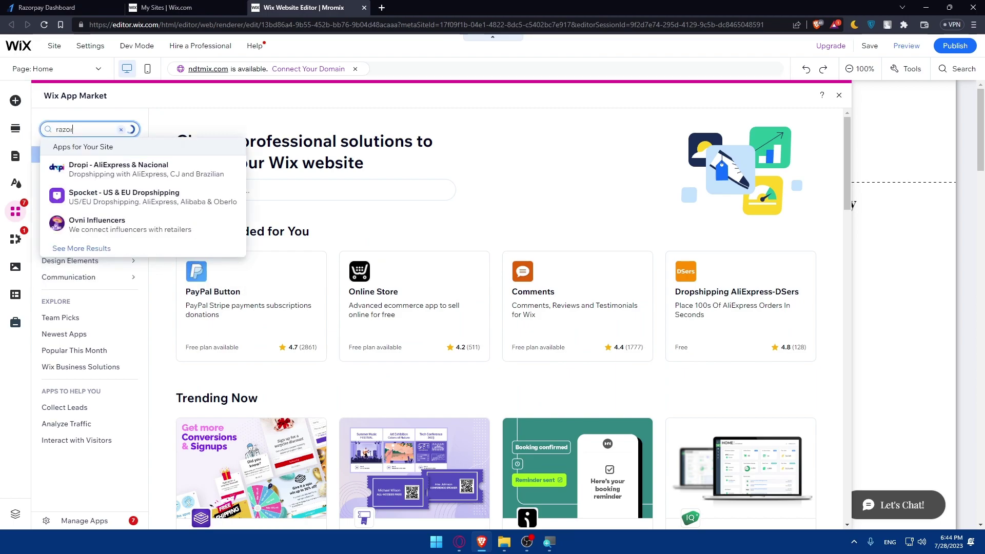
type("pay")
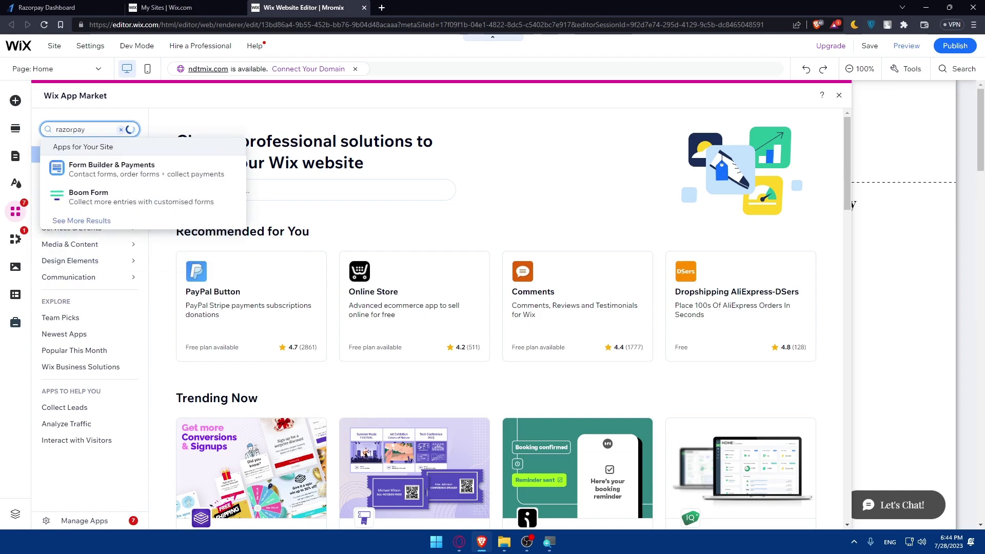
key("Return")
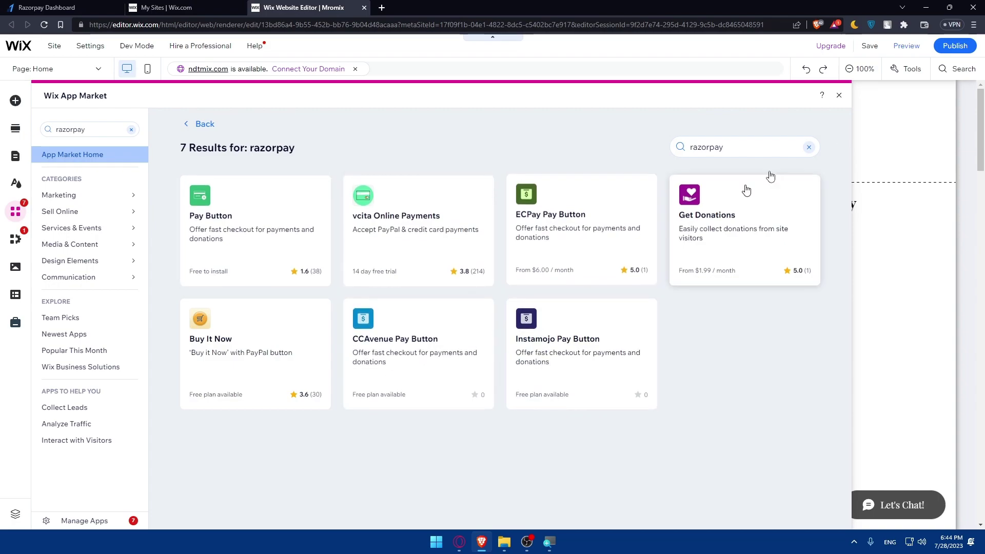
left_click(840, 95)
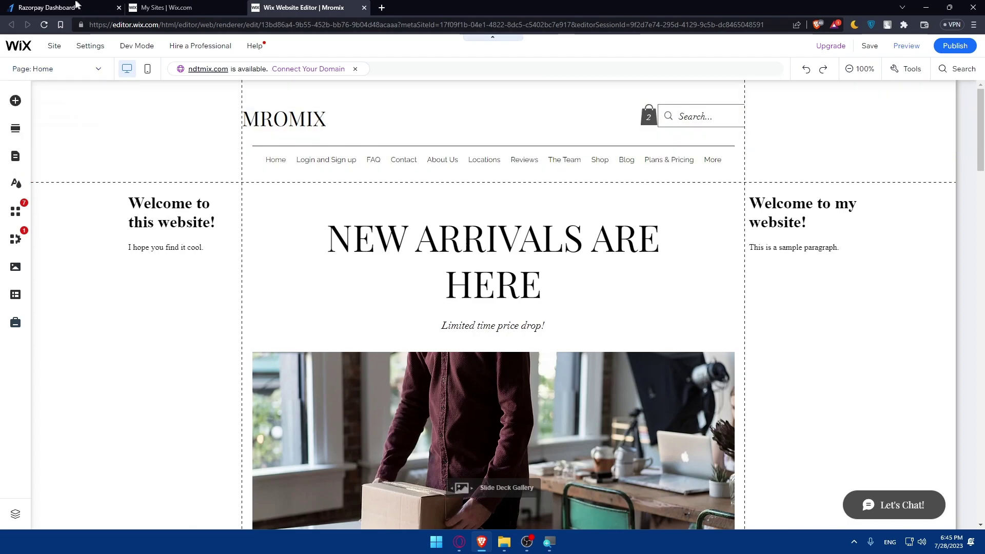
key("ctrl+Tab")
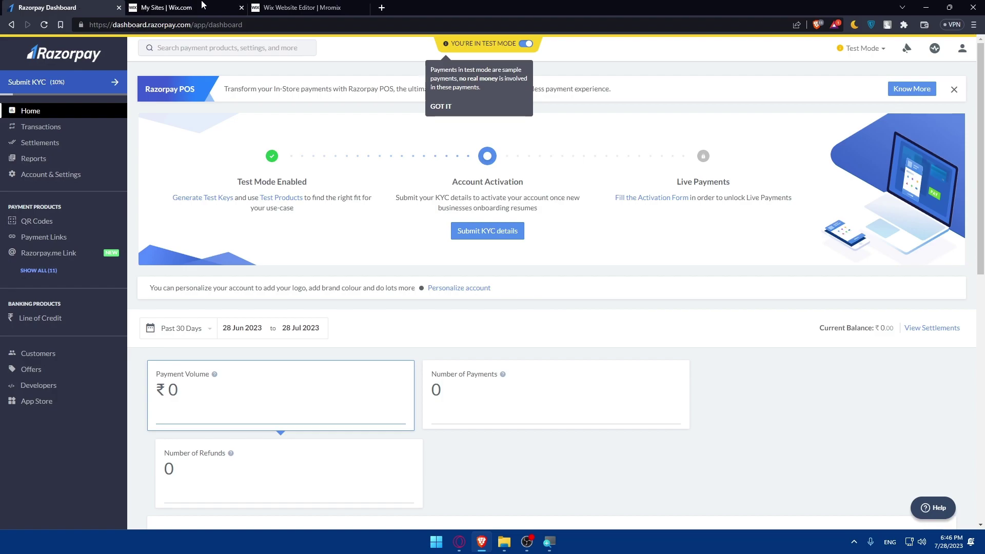
left_click(290, 7)
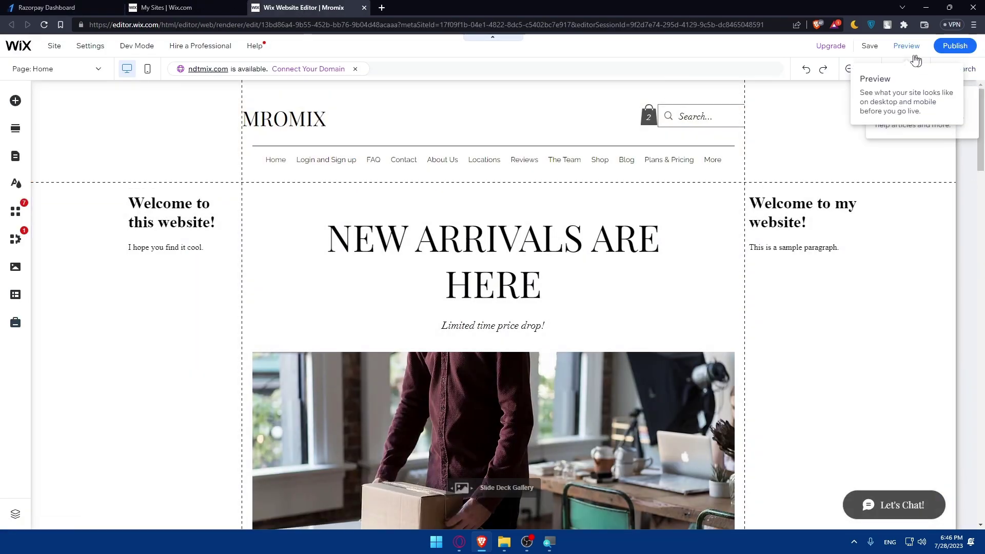
Preview the Mromix site, scroll through the page, then publish it live
left_click(907, 46)
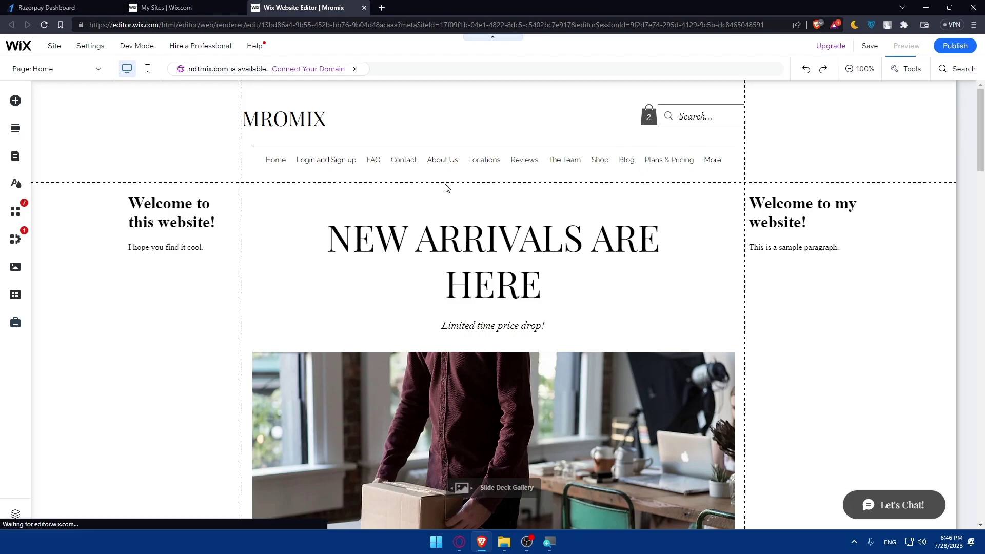
scroll(537, 205, "down", 15)
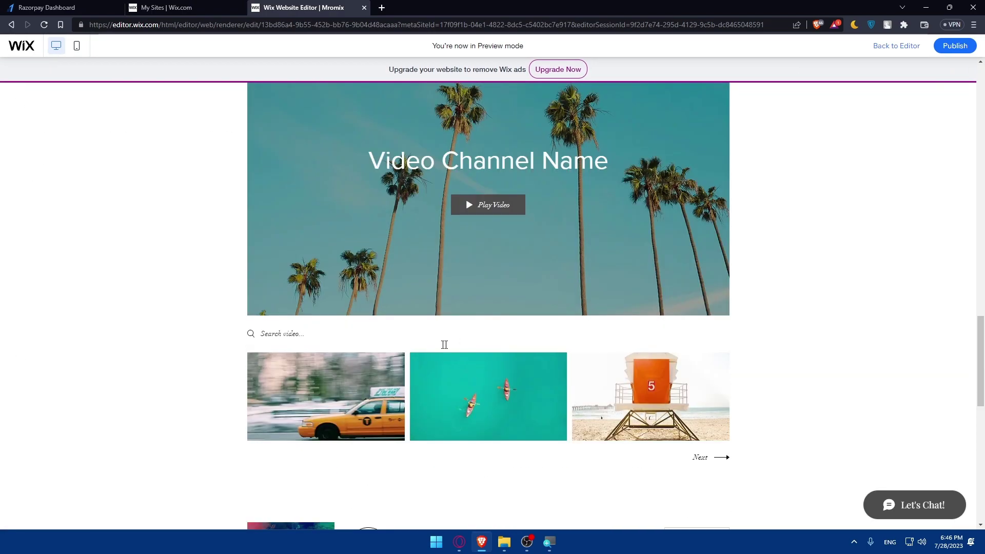
scroll(433, 349, "up", 8)
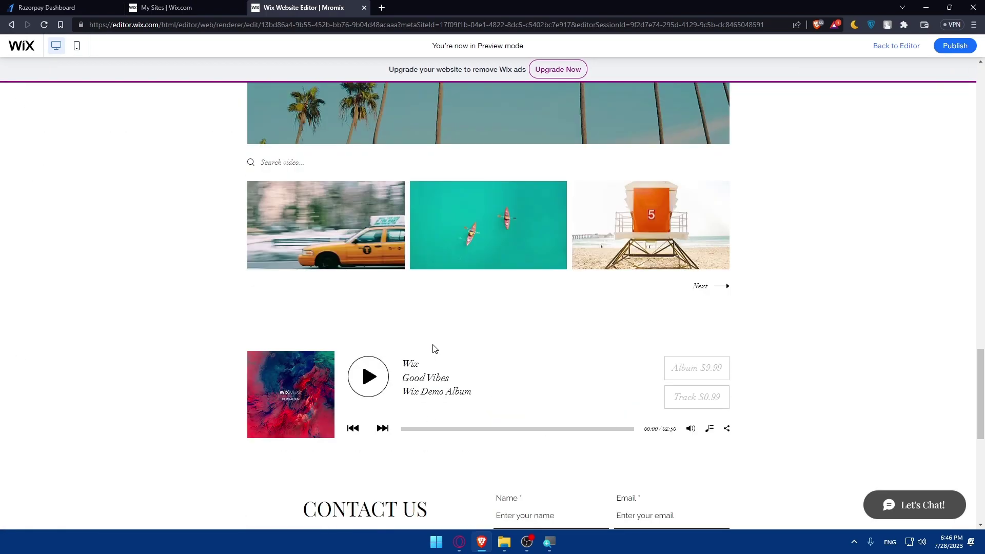
scroll(431, 349, "down", 8)
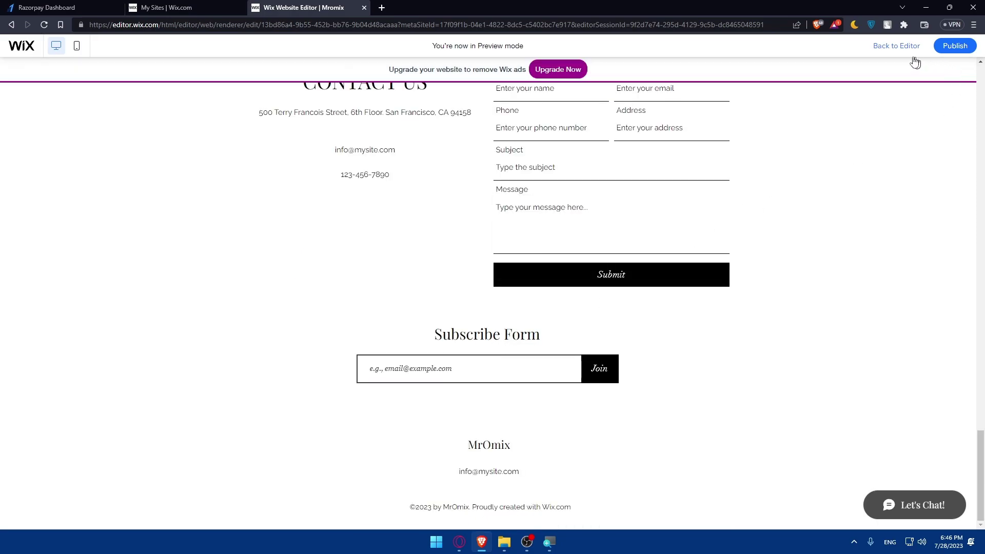
left_click(952, 46)
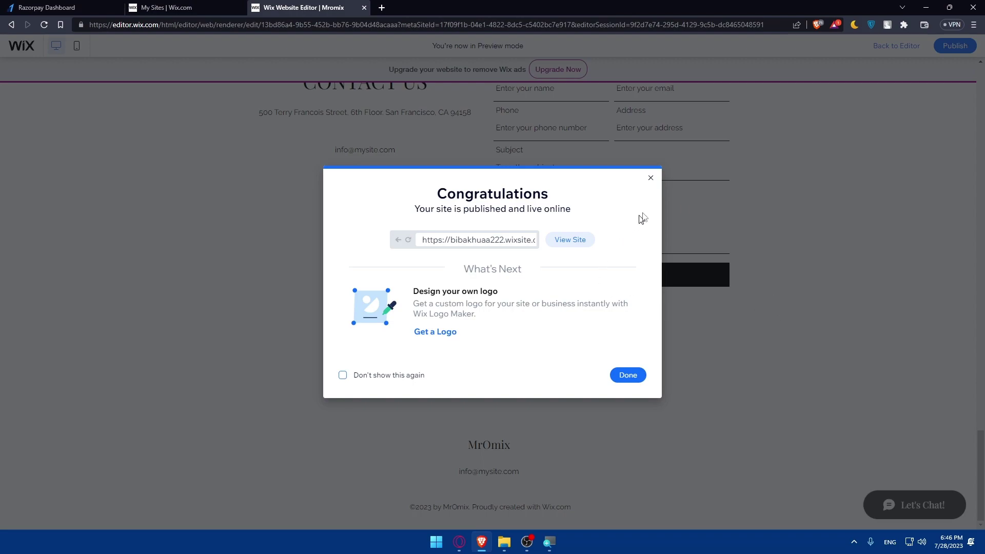
Close the Congratulations dialog and switch back to the Razorpay dashboard tab
left_click(651, 177)
scroll(624, 264, "up", 10)
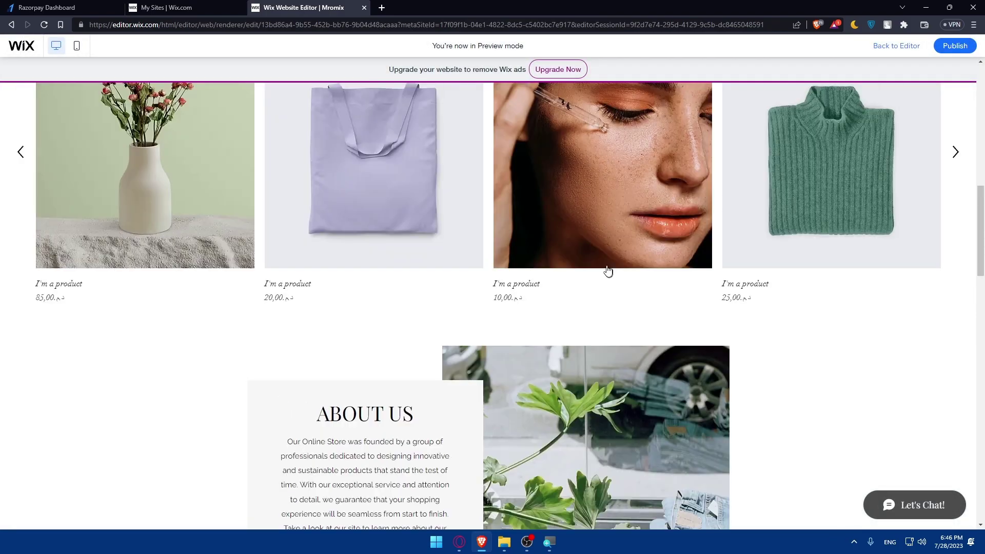
scroll(607, 270, "up", 15)
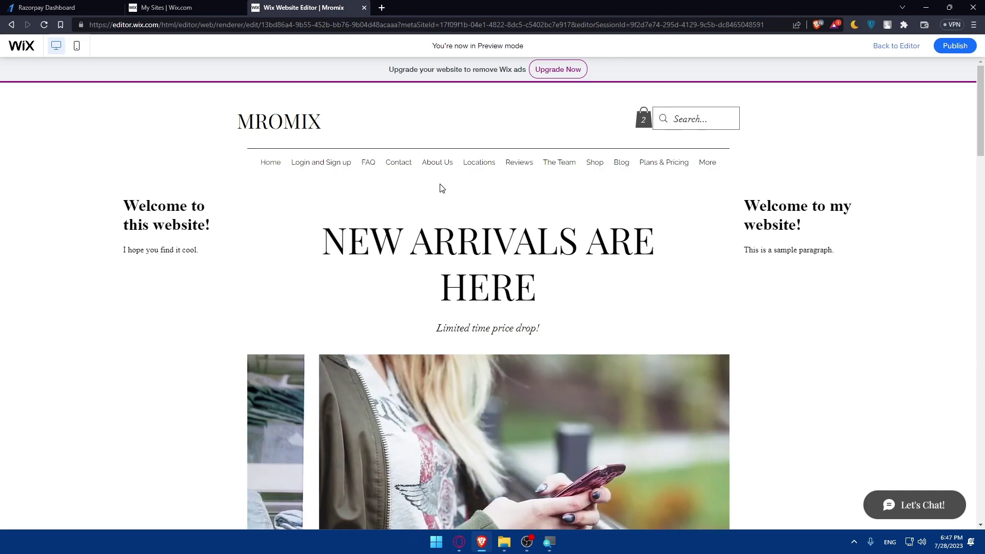
left_click(62, 8)
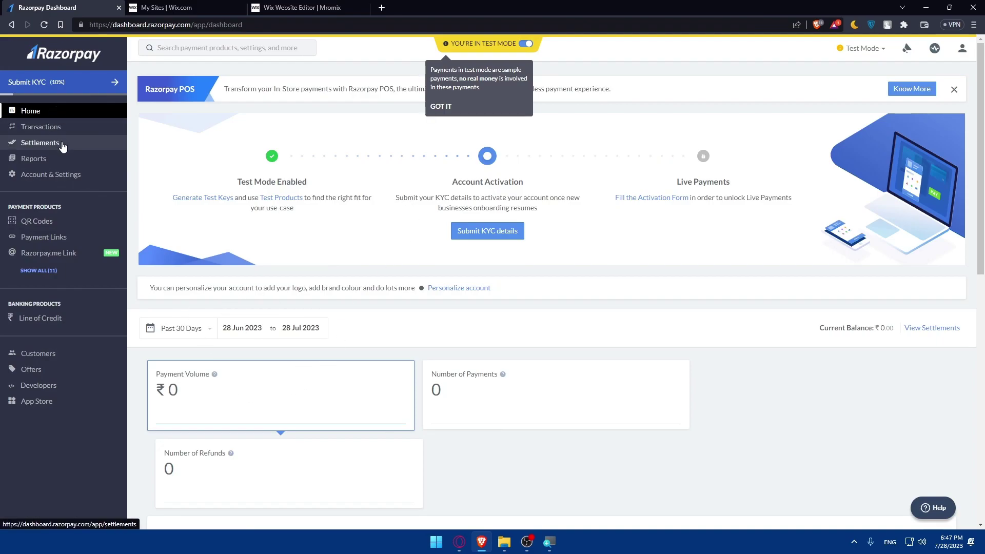
View the Number of Payments card and the empty Transactions list, then dismiss the test-mode notice
scroll(387, 398, "down", 5)
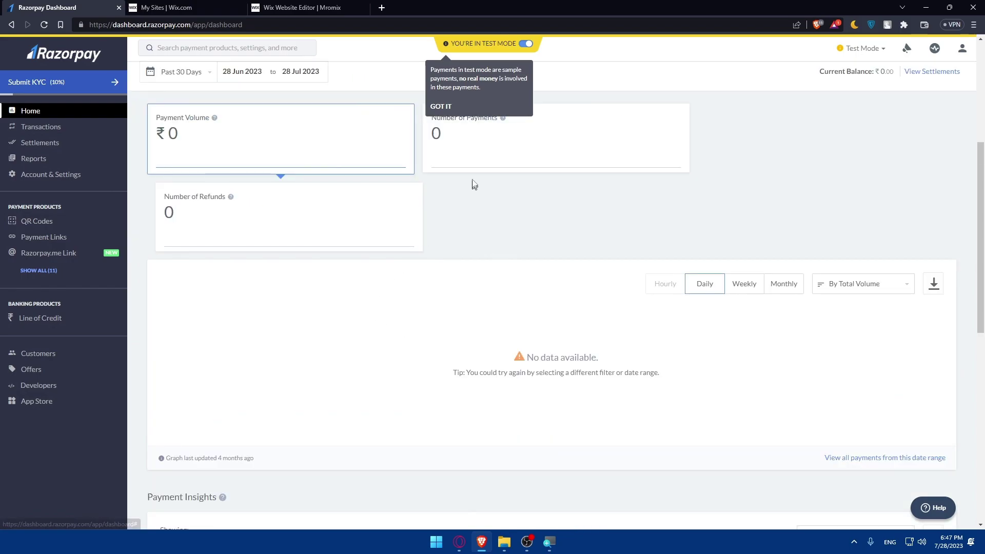
left_click(473, 154)
scroll(473, 183, "down", 3)
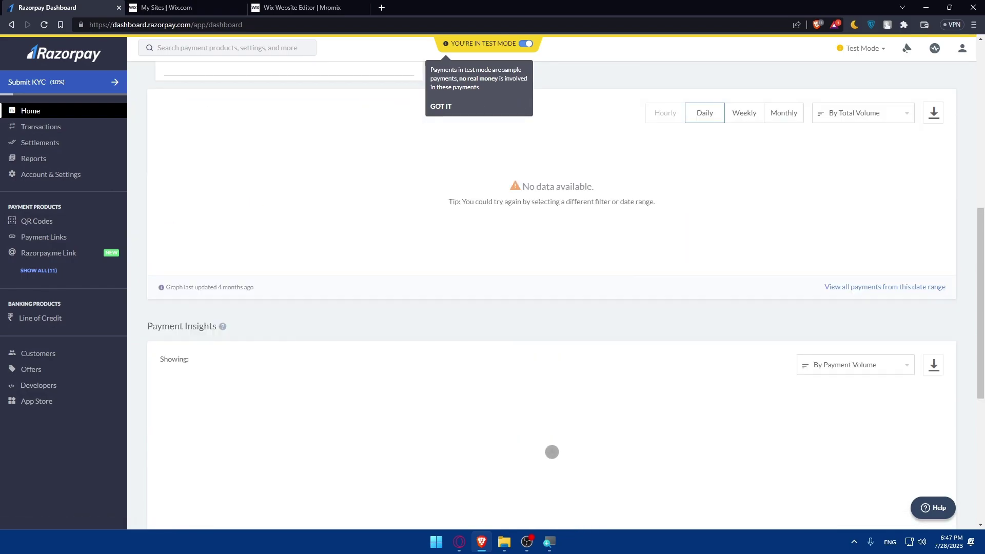
scroll(552, 452, "up", 8)
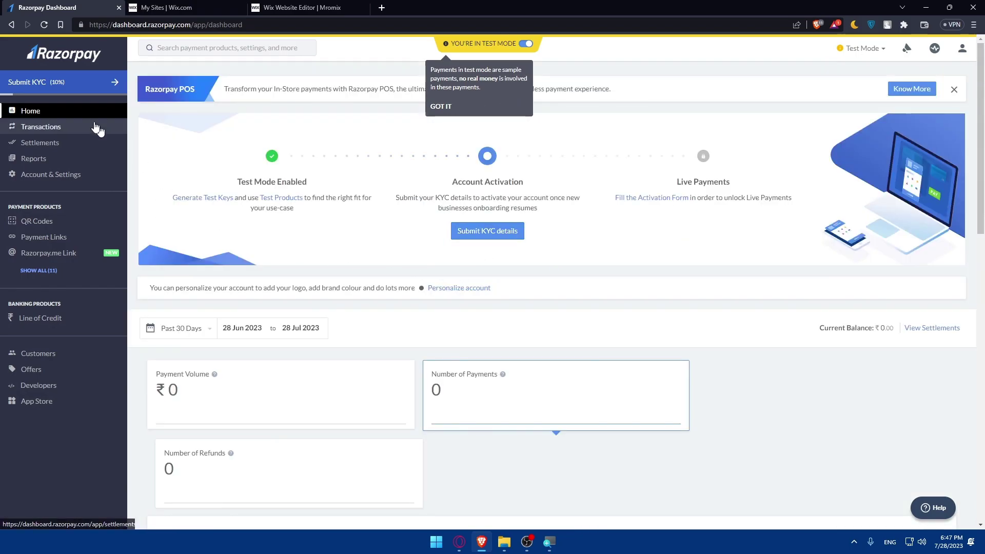
left_click(96, 129)
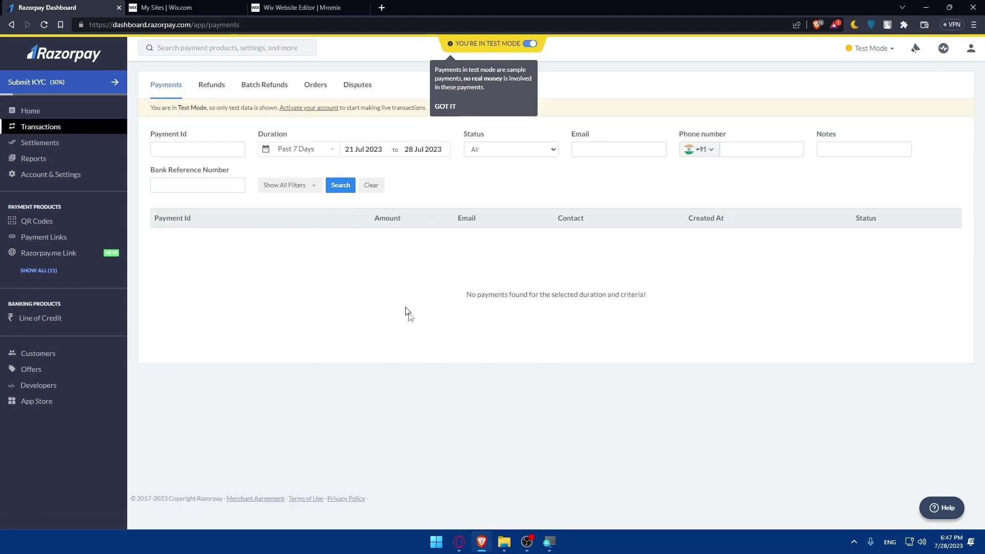
left_click_drag(436, 297, 654, 302)
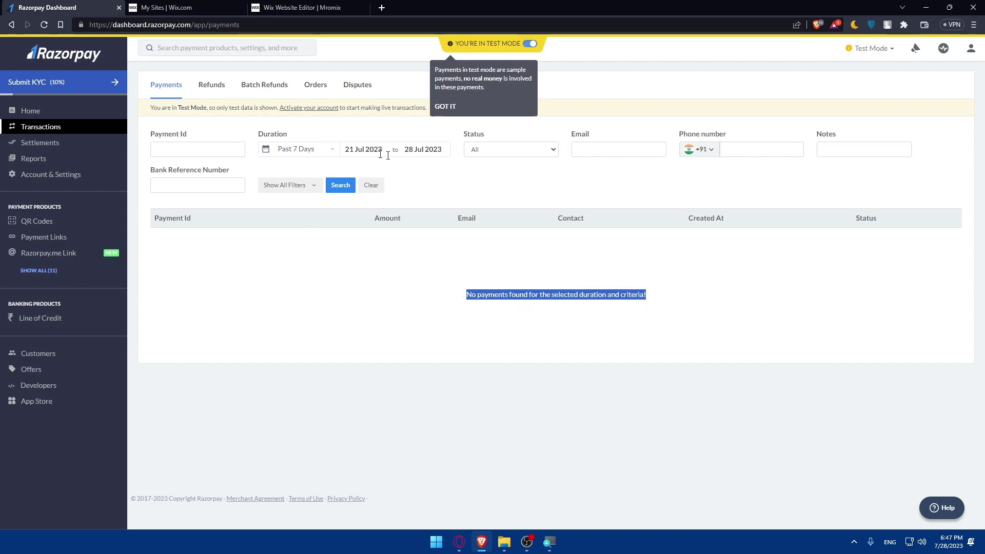
left_click(435, 283)
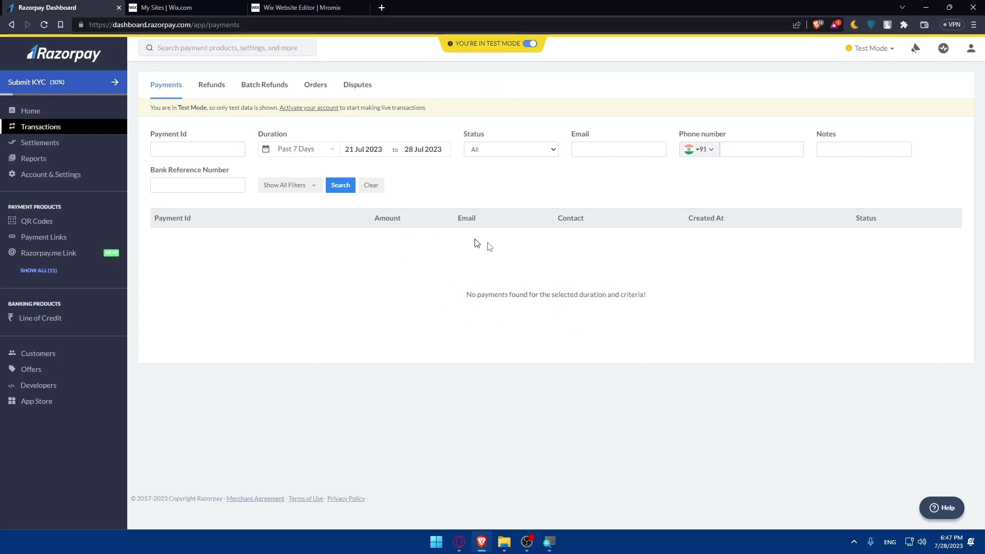
Browse the Settlements, Reports and Account & Settings pages, then return to Home
left_click(39, 143)
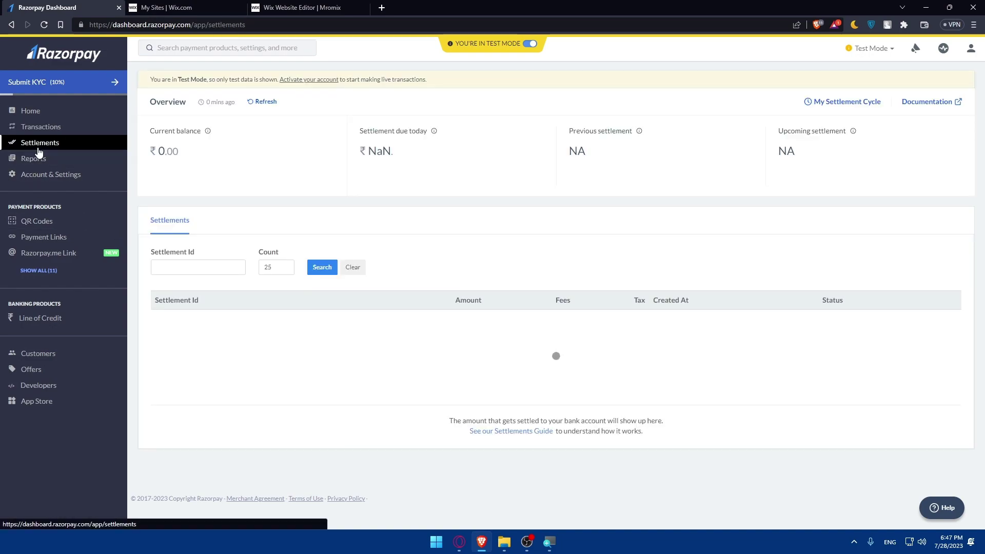
left_click(103, 159)
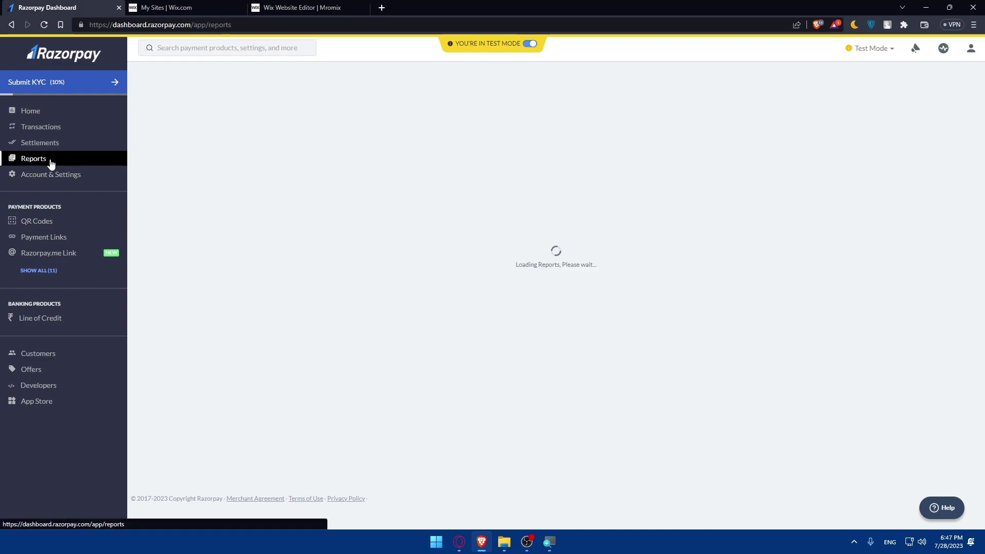
left_click(69, 179)
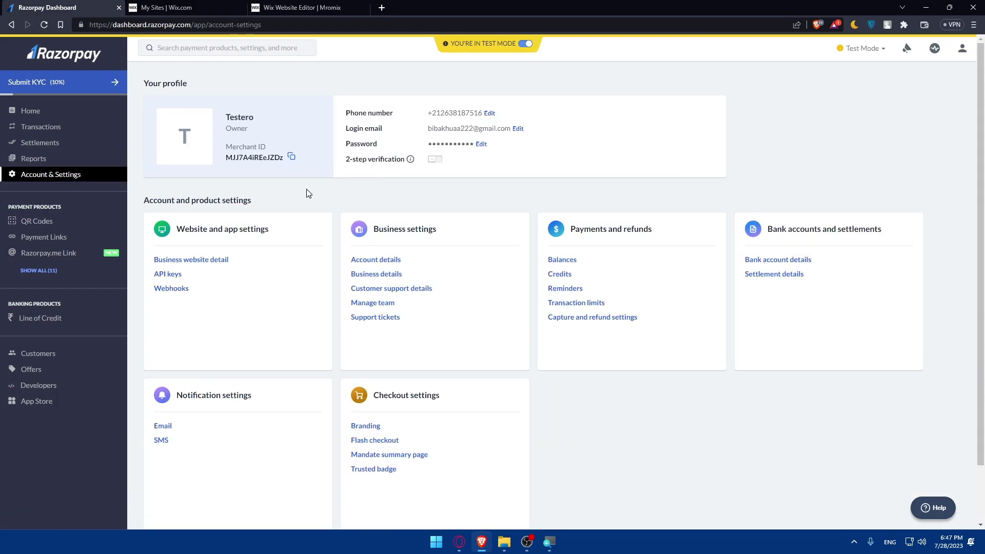
scroll(322, 202, "down", 1)
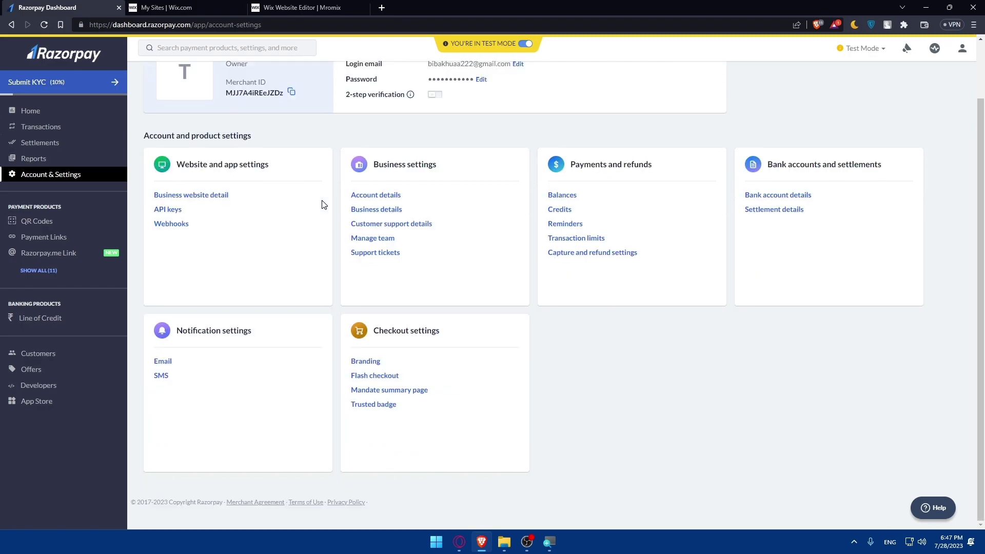
scroll(321, 203, "up", 1)
left_click(59, 115)
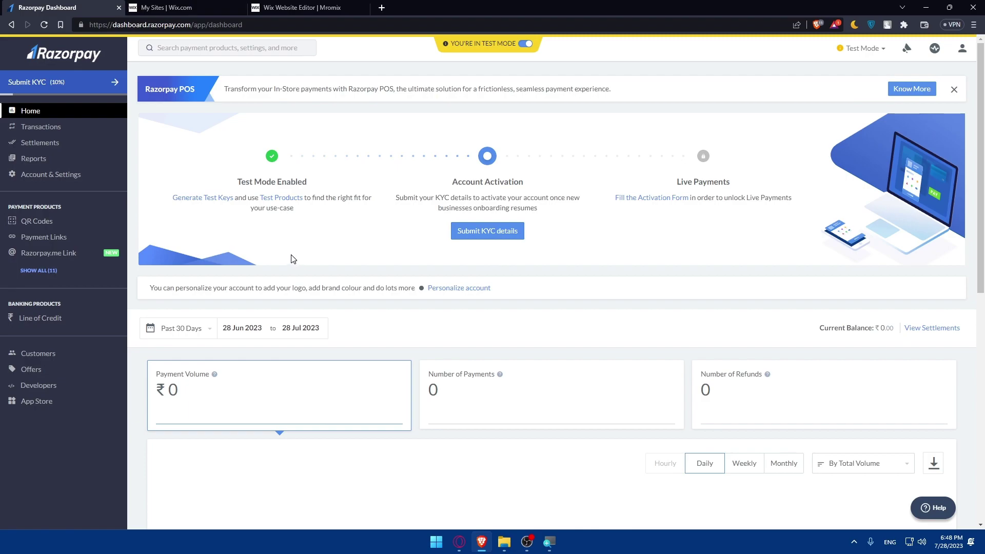
Glance at the published Mromix site, then open Razorpay's Razorpay.me Link page
left_click(305, 6)
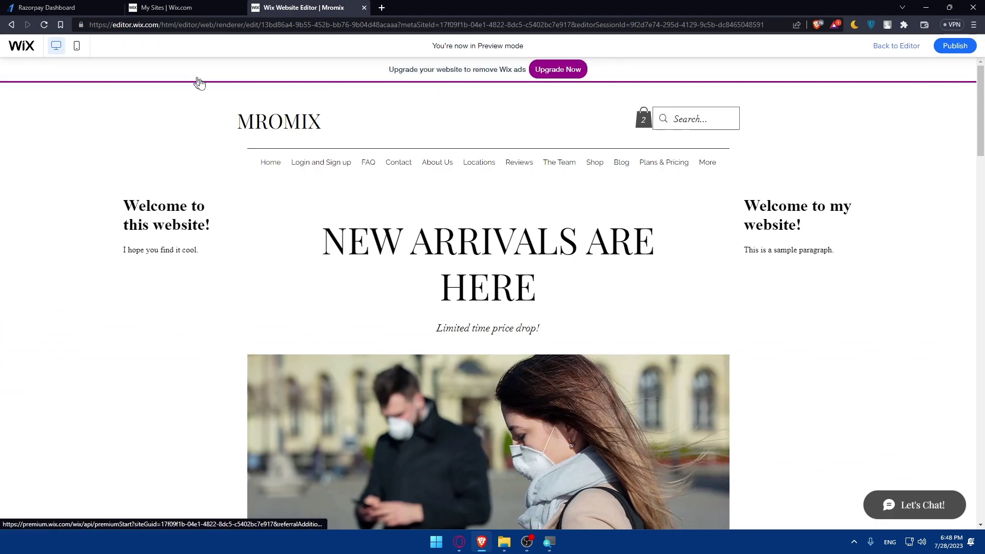
left_click(76, 5)
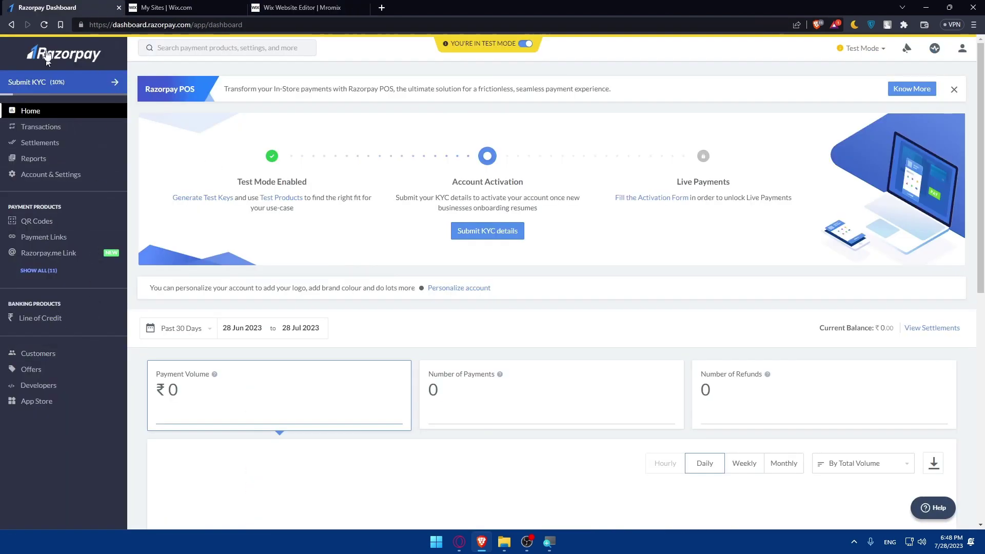
left_click(60, 258)
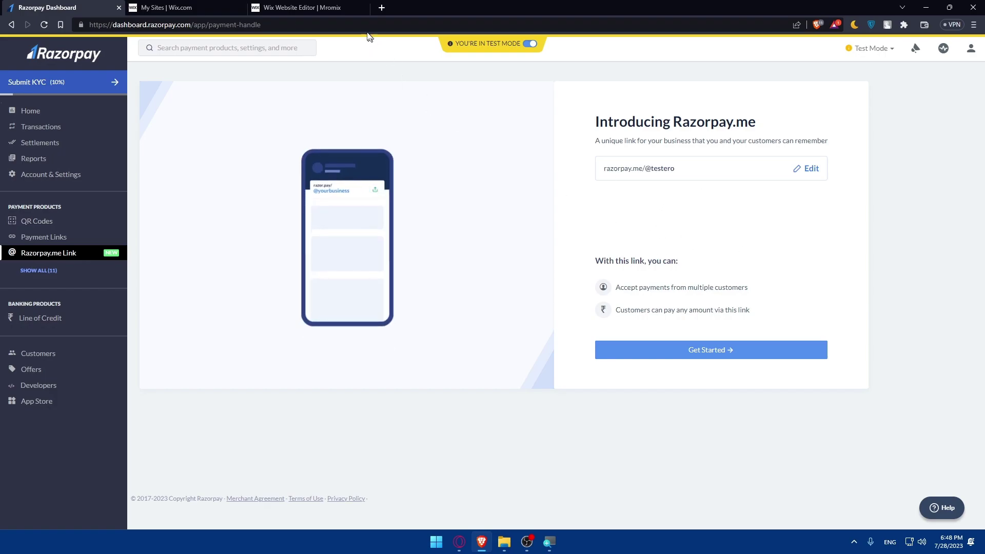
Look over the Mromix site preview in the Wix Editor again
left_click(328, 7)
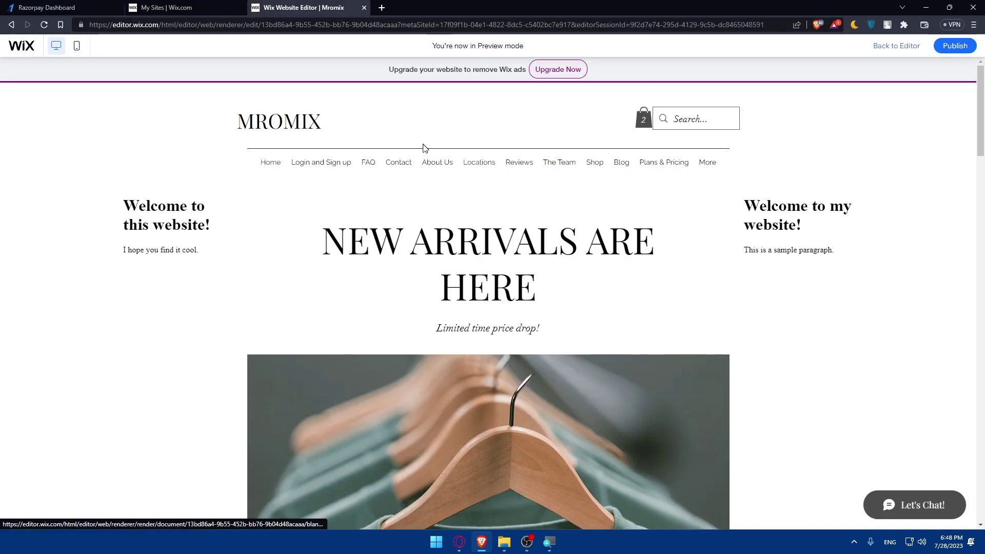
scroll(462, 159, "down", 5)
scroll(472, 160, "up", 5)
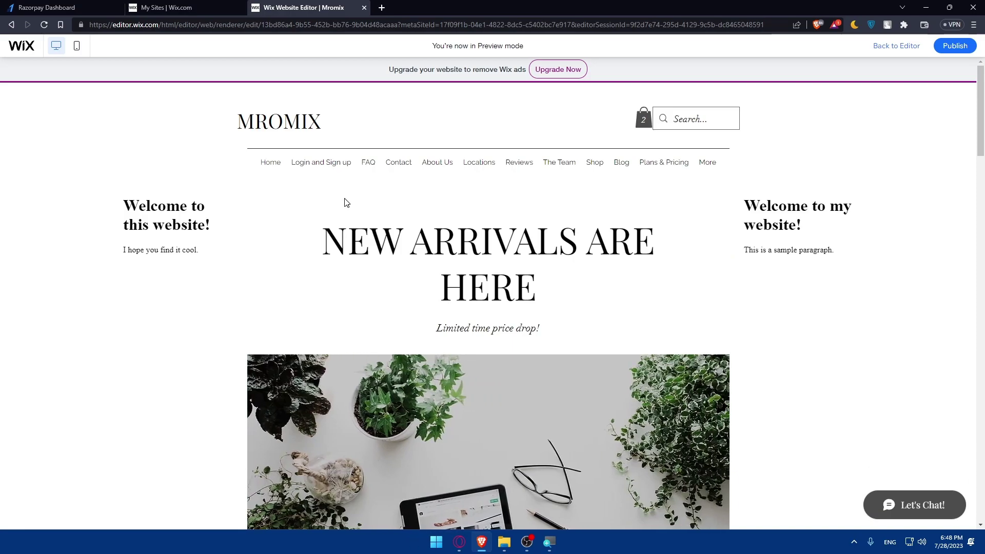
left_click(95, 7)
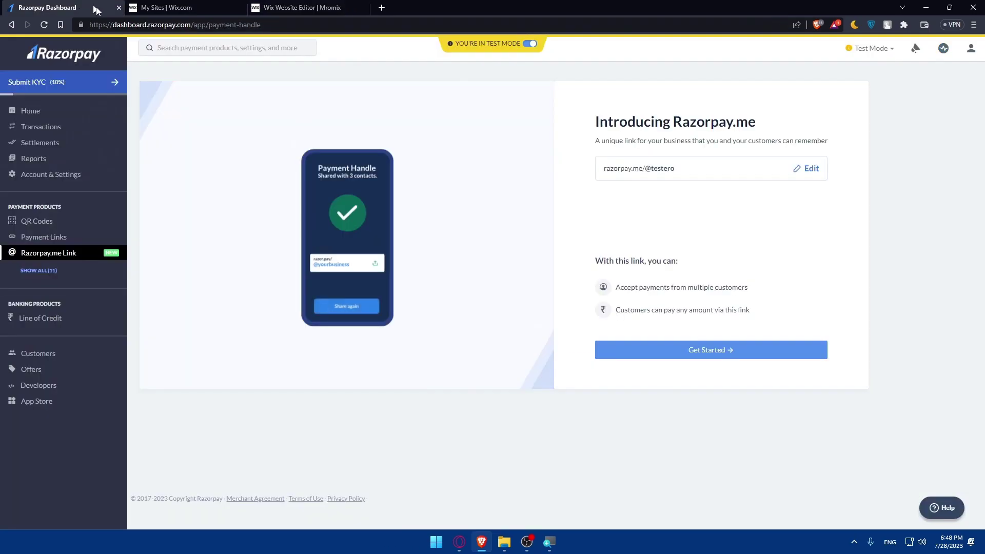